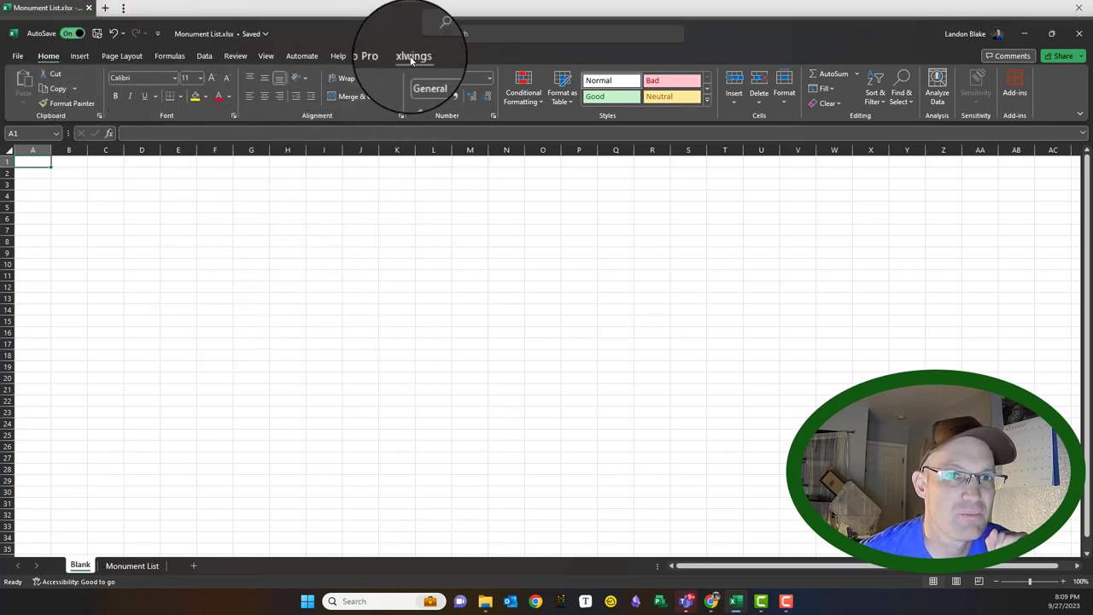
{"action": "left_click", "coordinate": [18, 56]}
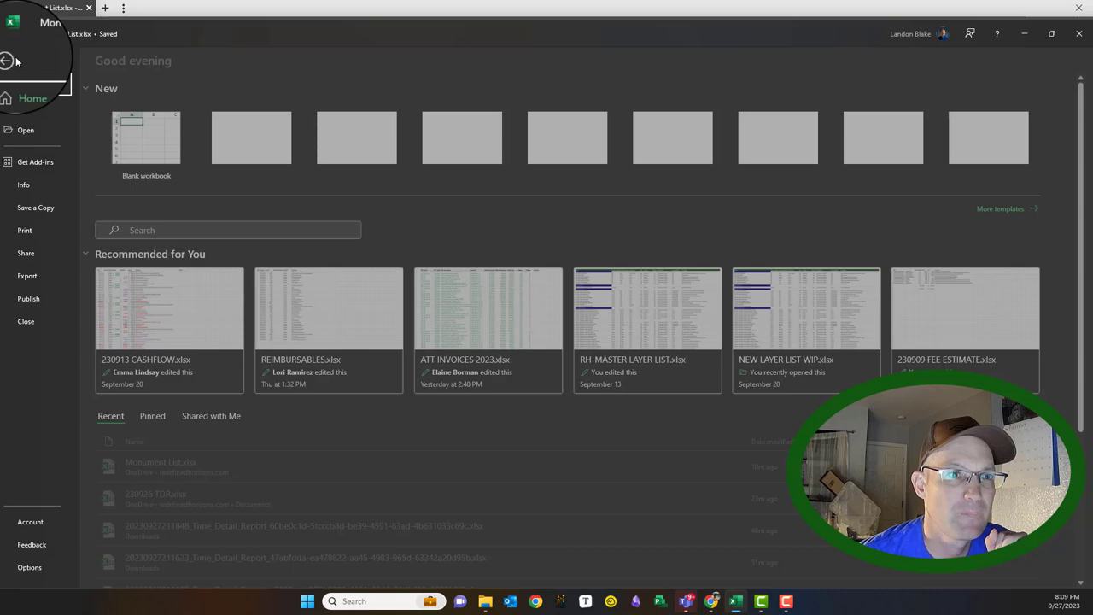
{"action": "left_click", "coordinate": [9, 61]}
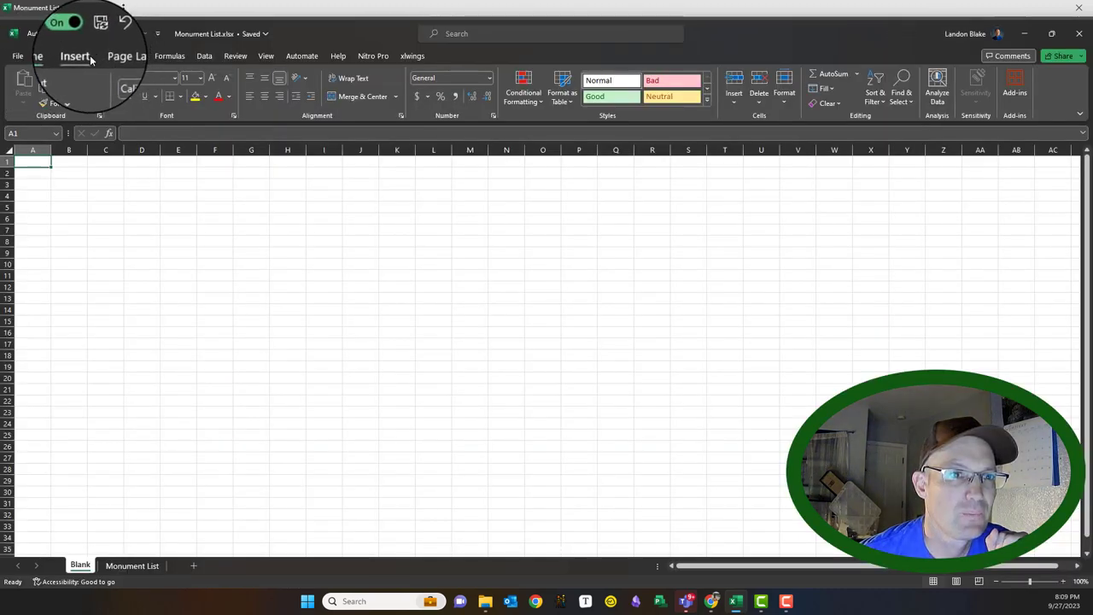
{"action": "left_click", "coordinate": [85, 58]}
{"action": "left_click", "coordinate": [56, 60]}
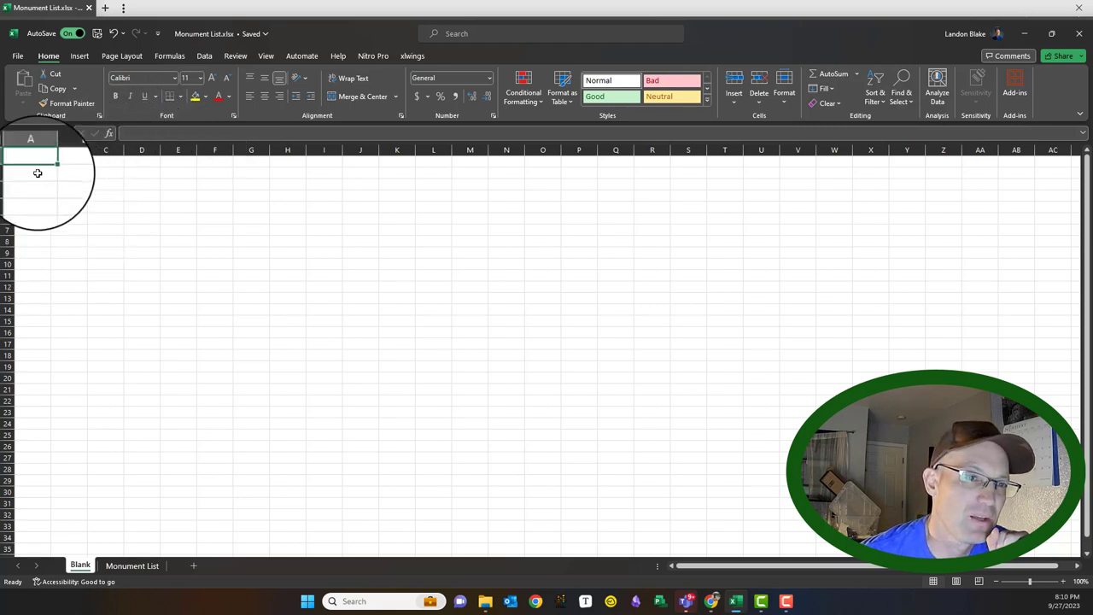
- Select the first four cells of column A, followed by the entire columns A through Z
{"action": "left_click", "coordinate": [38, 173]}
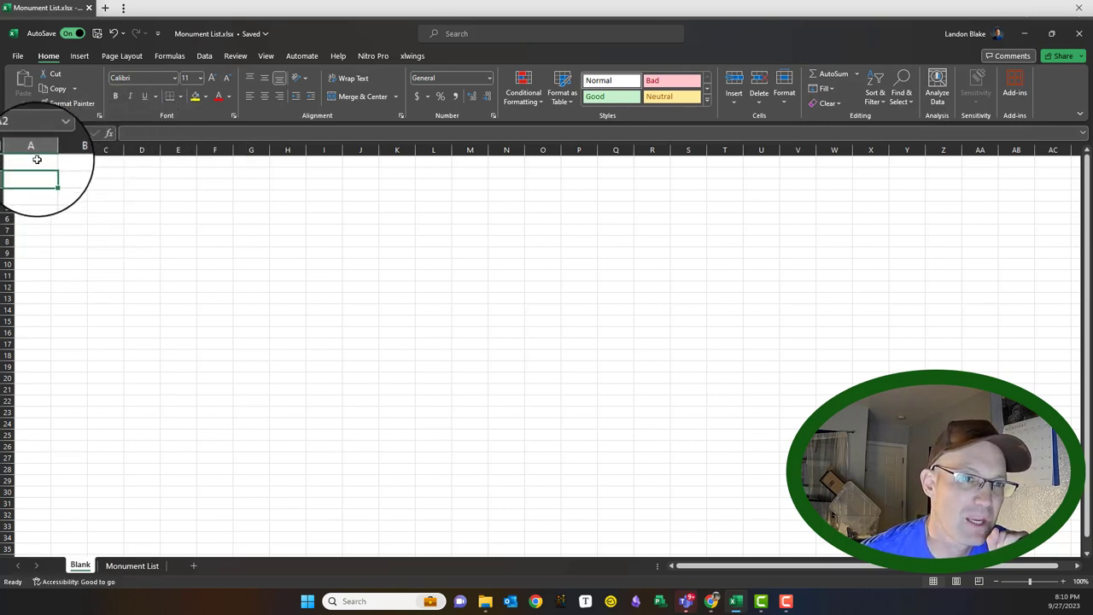
{"action": "left_click_drag", "start_coordinate": [37, 160], "coordinate": [8, 194]}
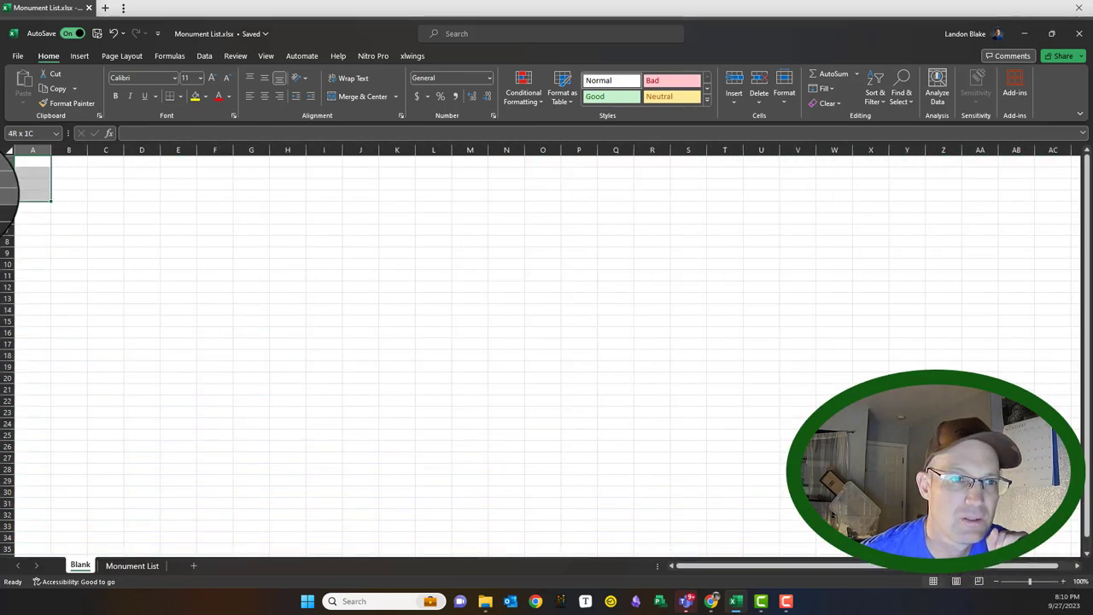
{"action": "left_click", "coordinate": [287, 298]}
{"action": "left_click", "coordinate": [34, 151]}
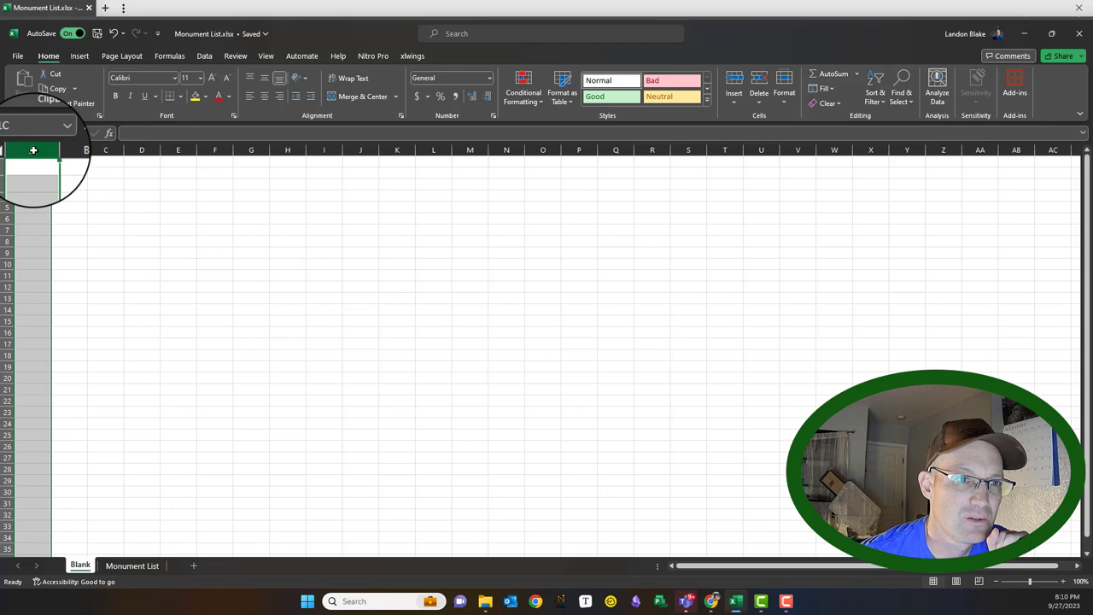
{"action": "left_click_drag", "start_coordinate": [33, 150], "coordinate": [948, 161]}
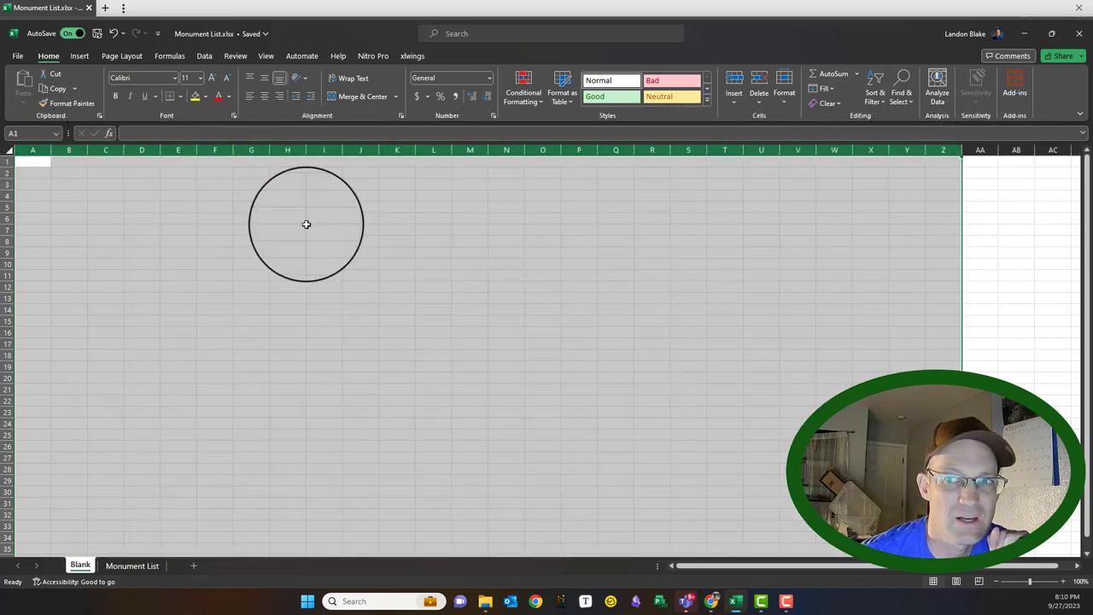
- Clear the column selection and select entire rows 1 through 6 on the Blank sheet
{"action": "left_click", "coordinate": [306, 225]}
{"action": "left_click_drag", "start_coordinate": [7, 161], "coordinate": [13, 218]}
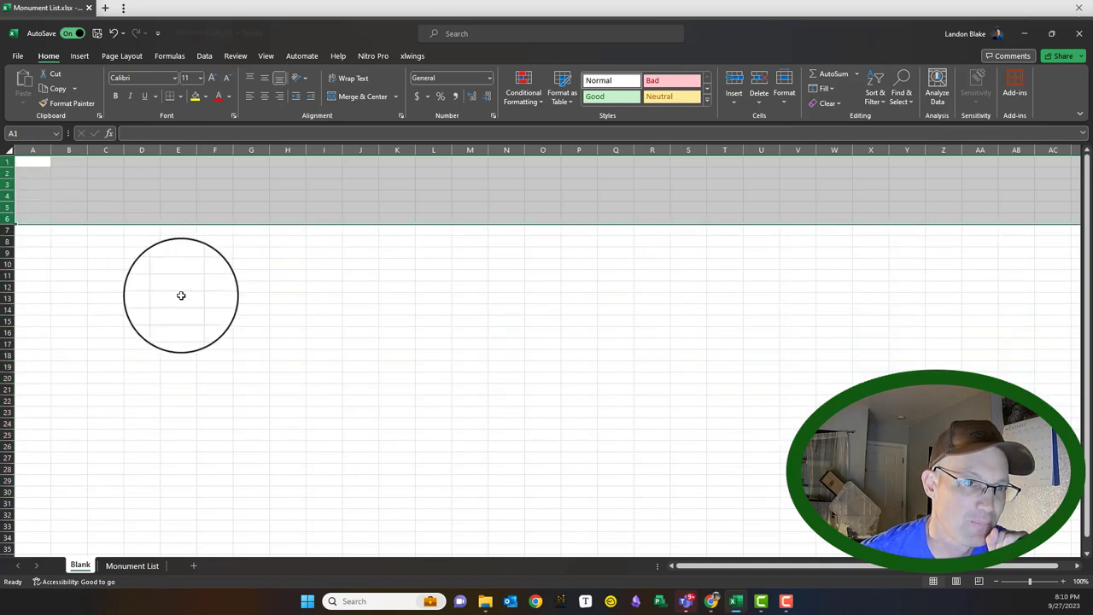
{"action": "left_click", "coordinate": [177, 304]}
{"action": "left_click", "coordinate": [15, 173]}
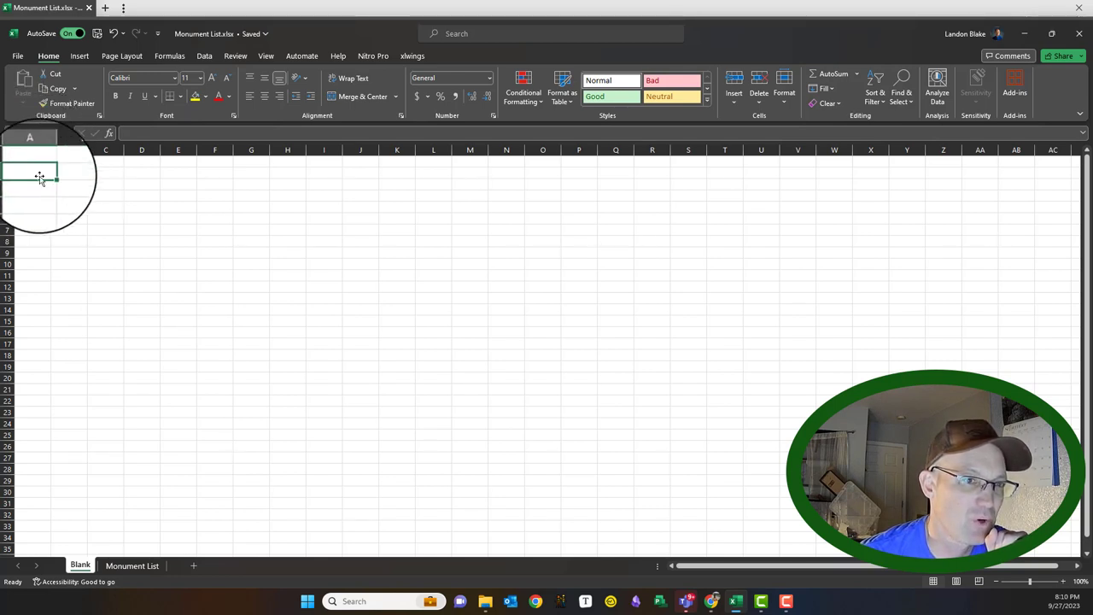
{"action": "left_click", "coordinate": [352, 276]}
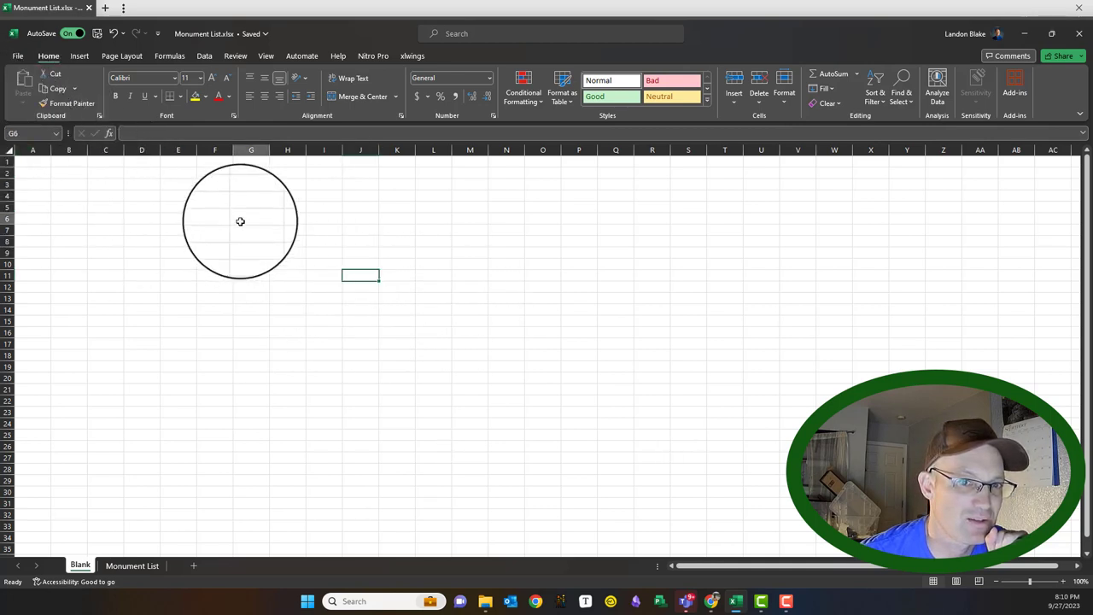
{"action": "left_click", "coordinate": [240, 220]}
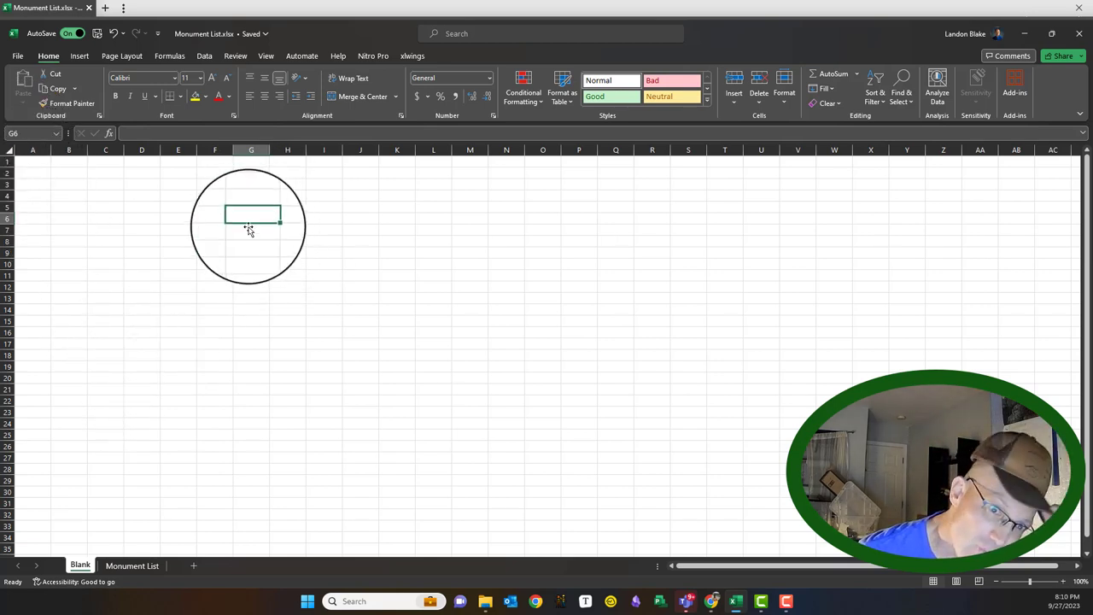
{"action": "left_click", "coordinate": [181, 242]}
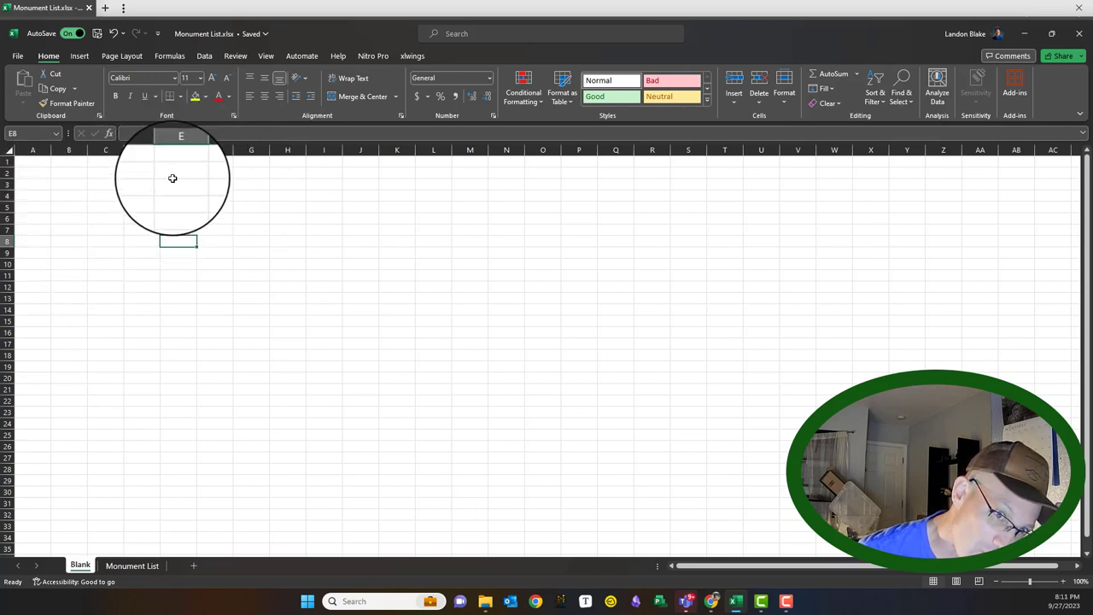
{"action": "left_click", "coordinate": [236, 323]}
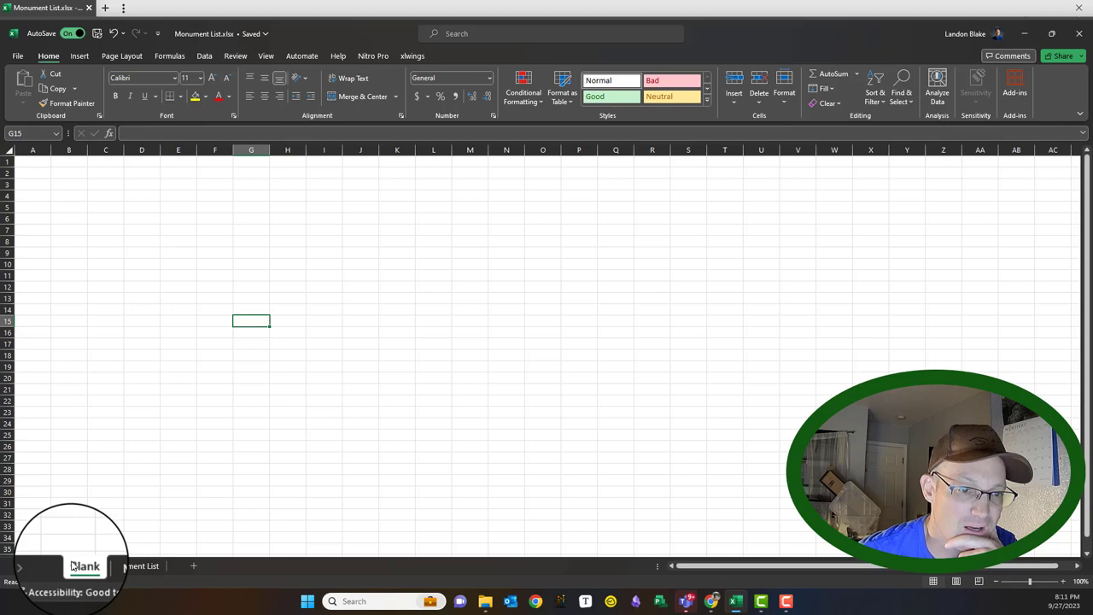
- Switch back and forth between the Monument List and Blank worksheets to compare them, ending on Blank
{"action": "left_click", "coordinate": [138, 566]}
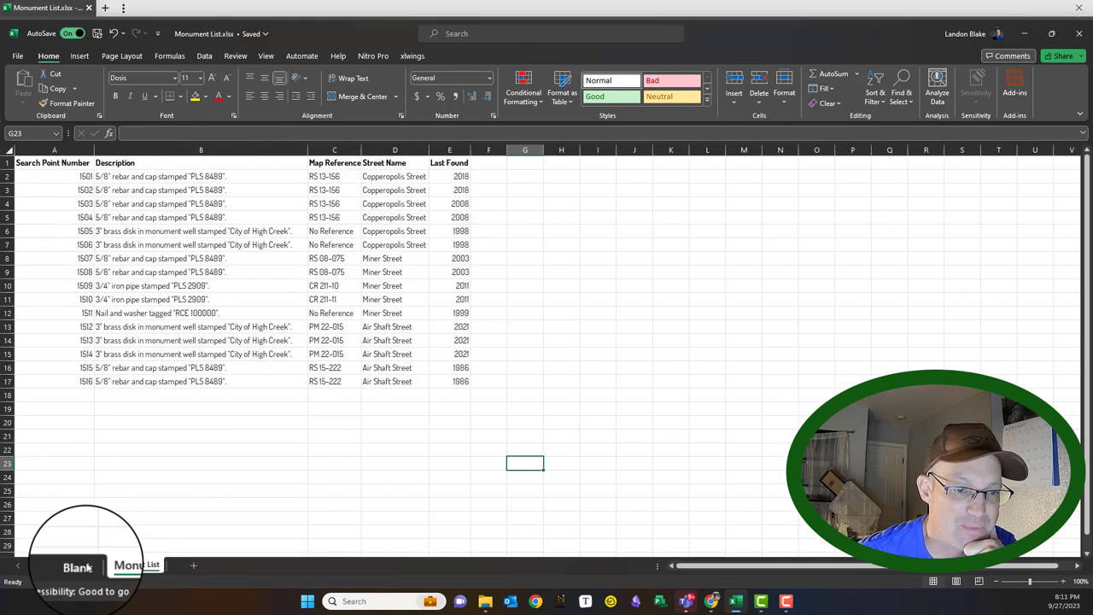
{"action": "left_click", "coordinate": [78, 565]}
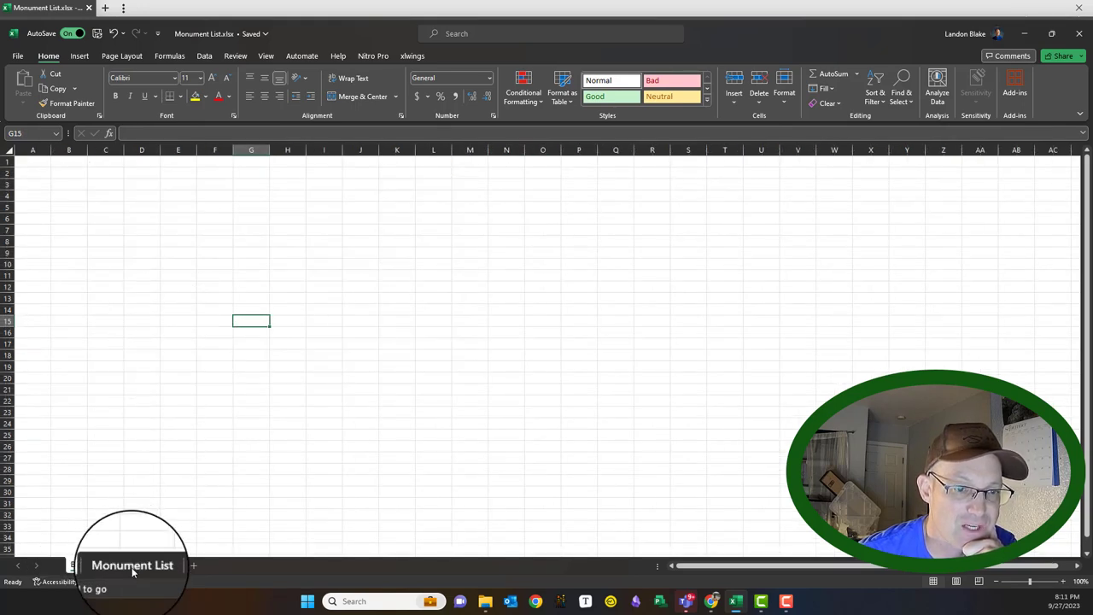
{"action": "left_click", "coordinate": [133, 565]}
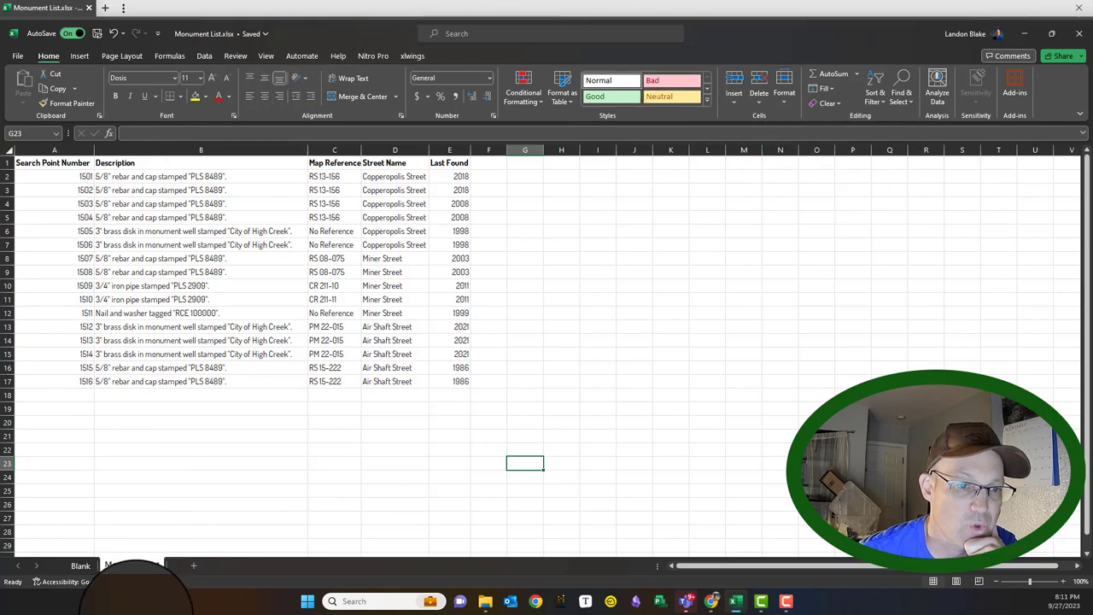
{"action": "left_click", "coordinate": [80, 565]}
{"action": "left_click", "coordinate": [129, 565]}
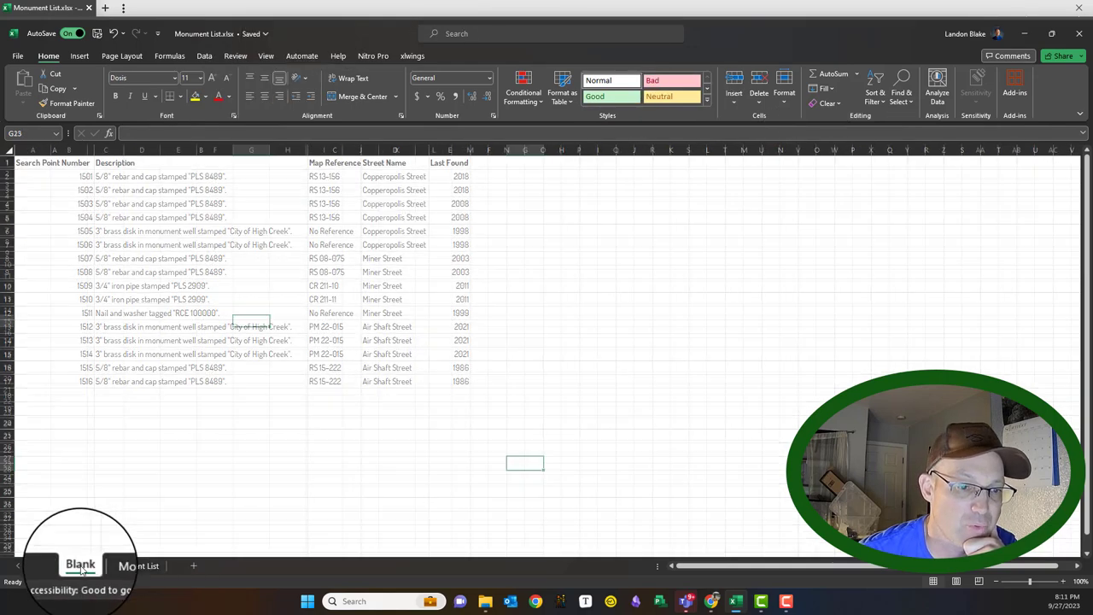
{"action": "left_click", "coordinate": [78, 564]}
{"action": "left_click", "coordinate": [126, 565]}
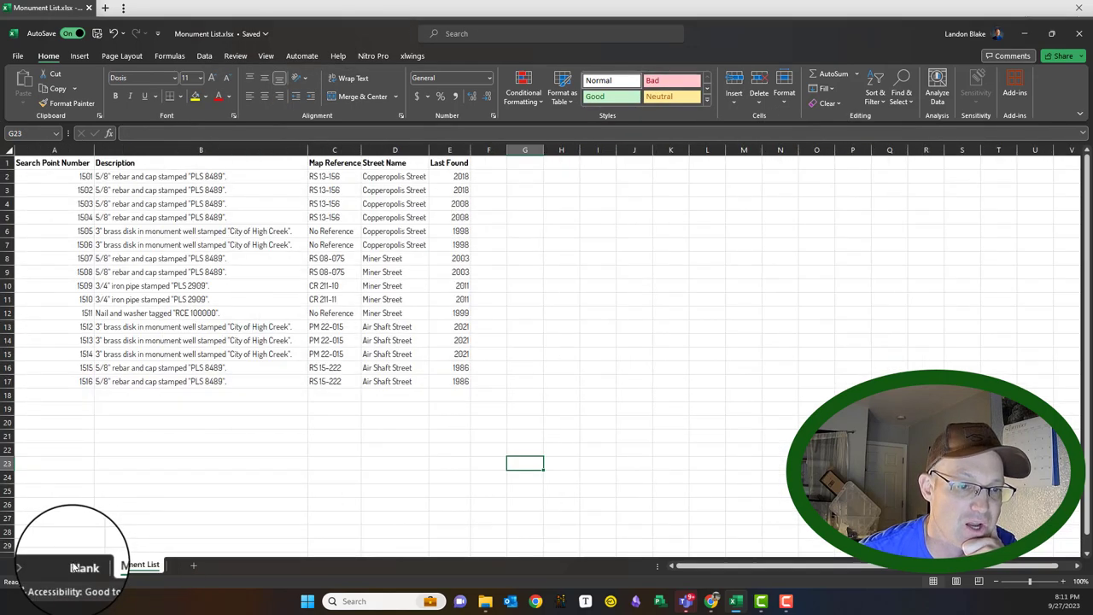
{"action": "left_click", "coordinate": [80, 565]}
{"action": "left_click", "coordinate": [128, 566]}
{"action": "left_click", "coordinate": [86, 566]}
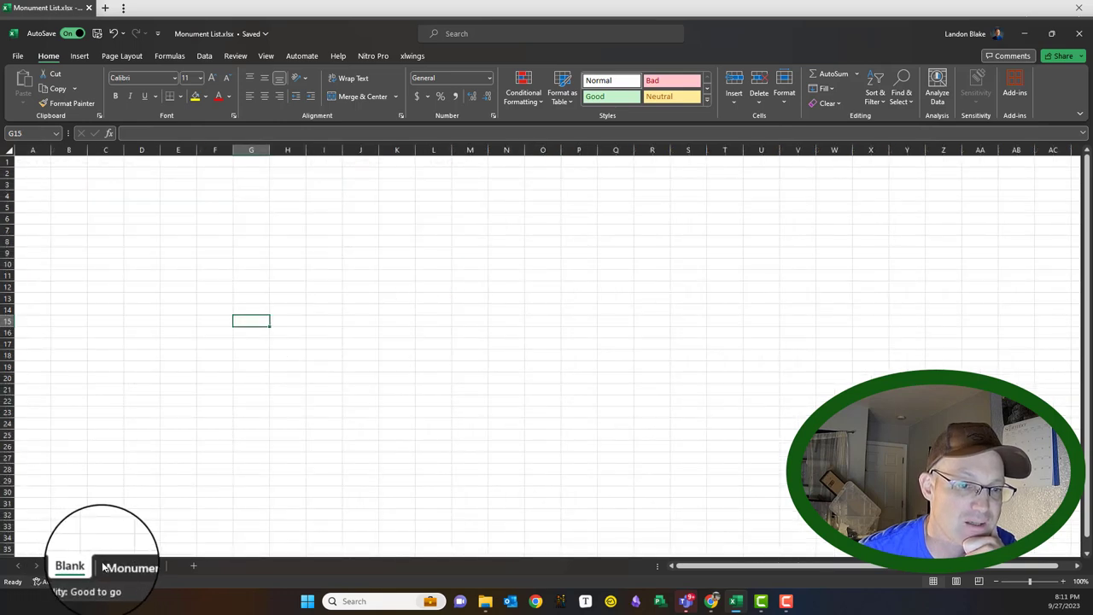
{"action": "left_click", "coordinate": [128, 565]}
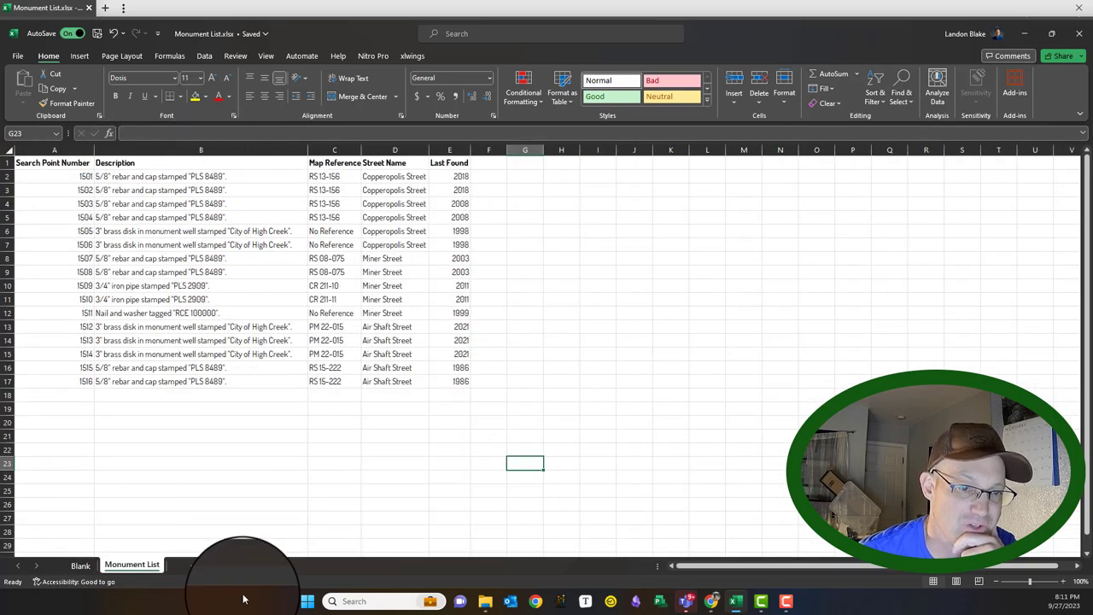
{"action": "left_click", "coordinate": [80, 565]}
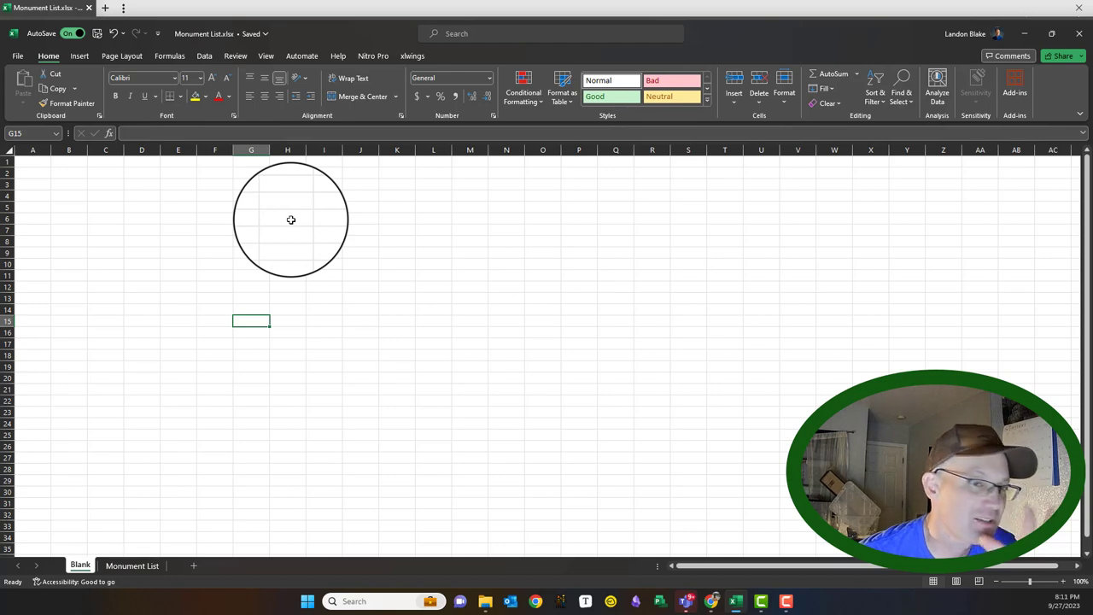
- Enter "My name is" plus the presenter's first name and a period in cell A1, and widen column A to about 18
{"action": "left_click", "coordinate": [288, 231]}
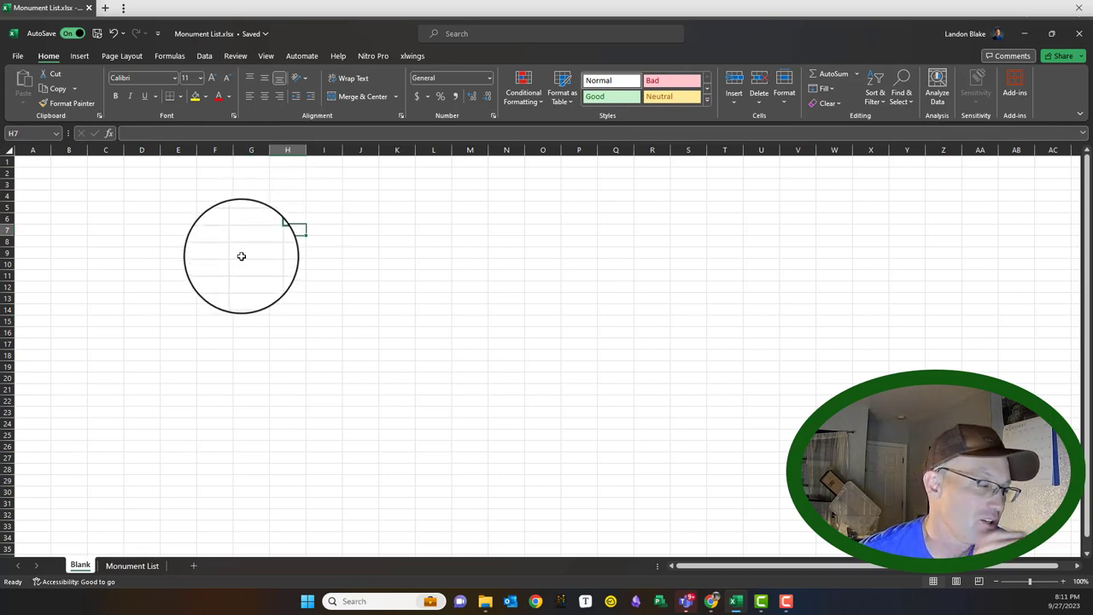
{"action": "left_click", "coordinate": [35, 162]}
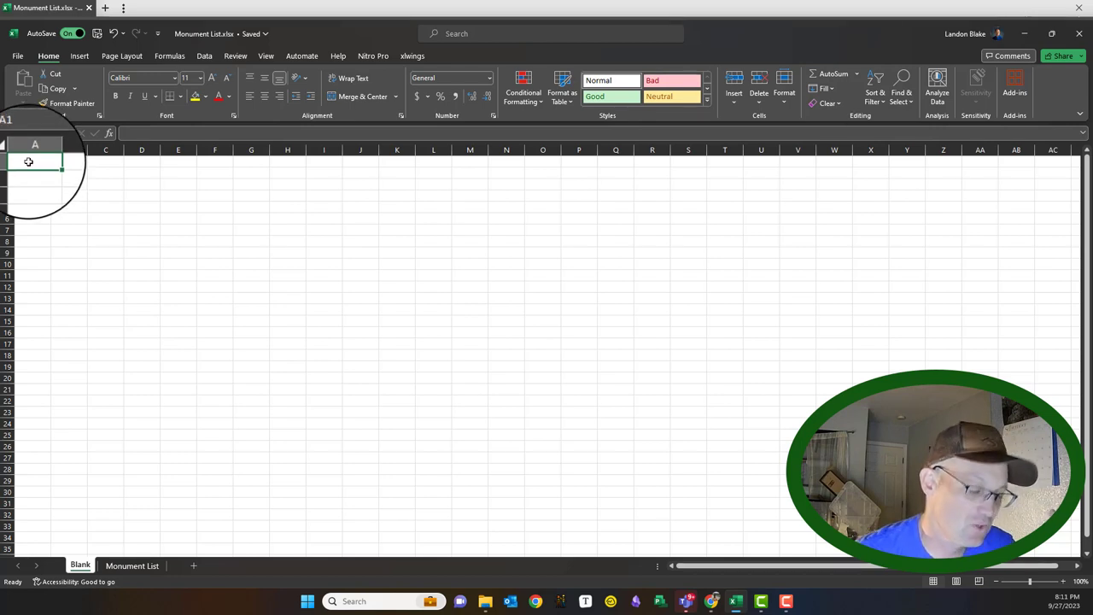
{"action": "type", "text": "My name is Landon."}
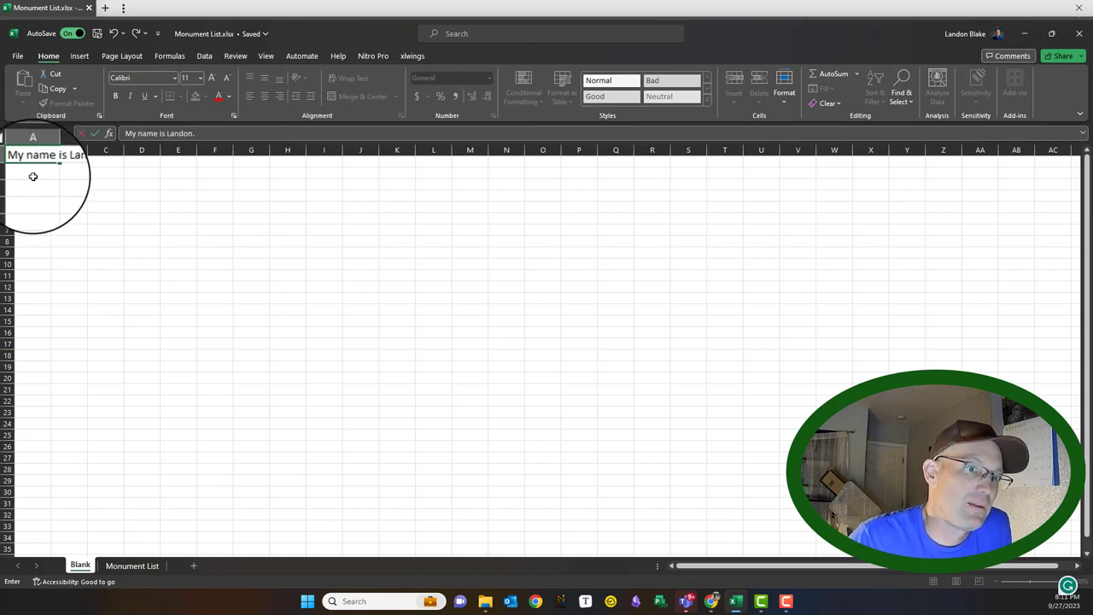
{"action": "left_click", "coordinate": [33, 287]}
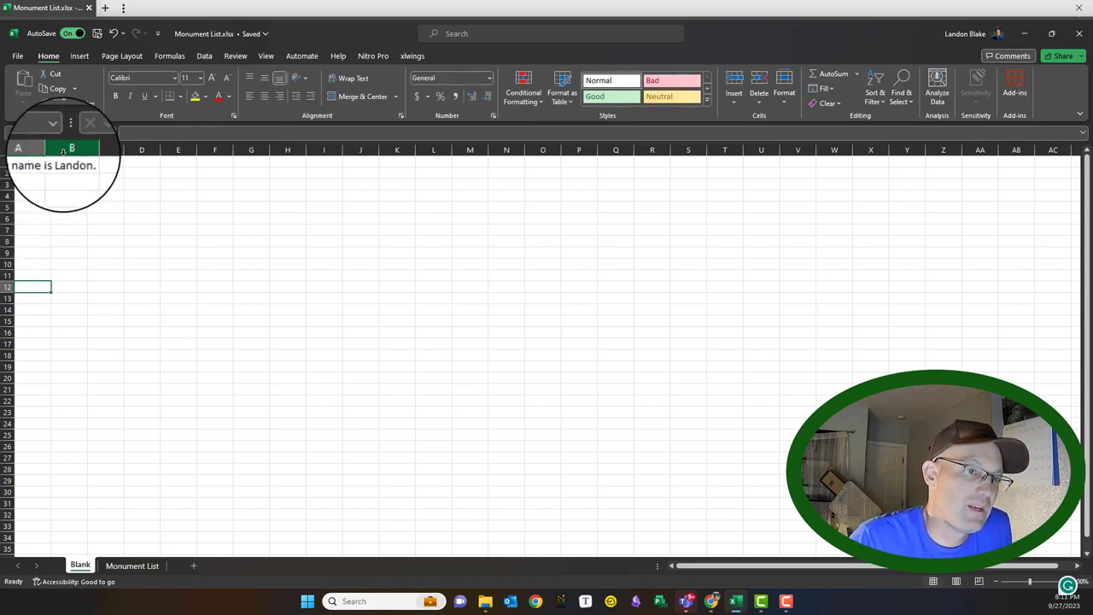
{"action": "left_click", "coordinate": [41, 162]}
{"action": "left_click_drag", "start_coordinate": [52, 150], "coordinate": [89, 150]}
- Enter "I want to be your friend!" in cell A2 through the formula bar
{"action": "left_click", "coordinate": [40, 172]}
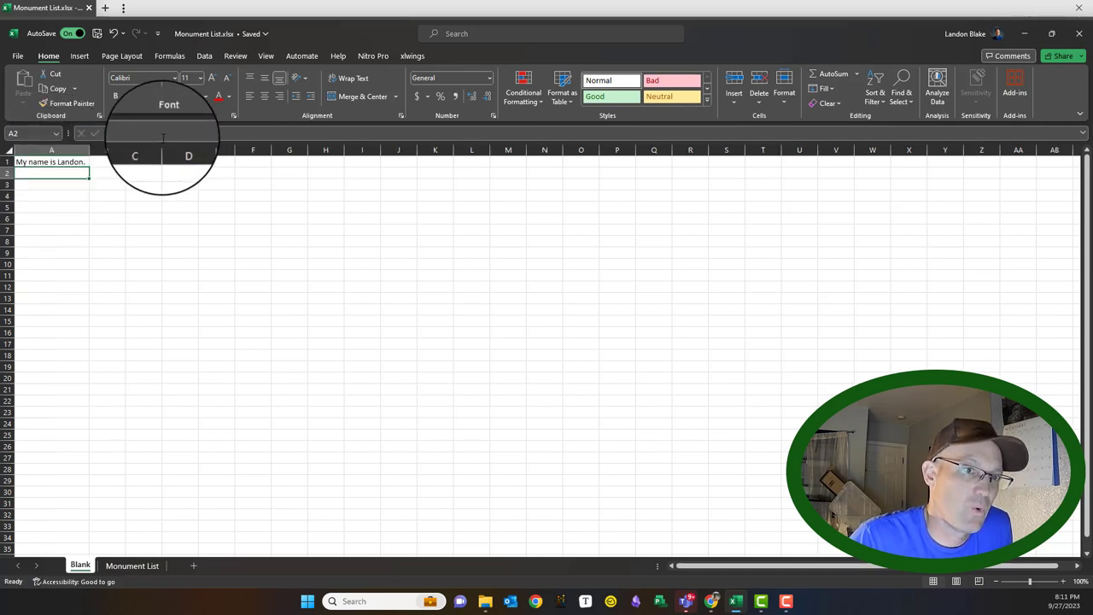
{"action": "left_click", "coordinate": [163, 134]}
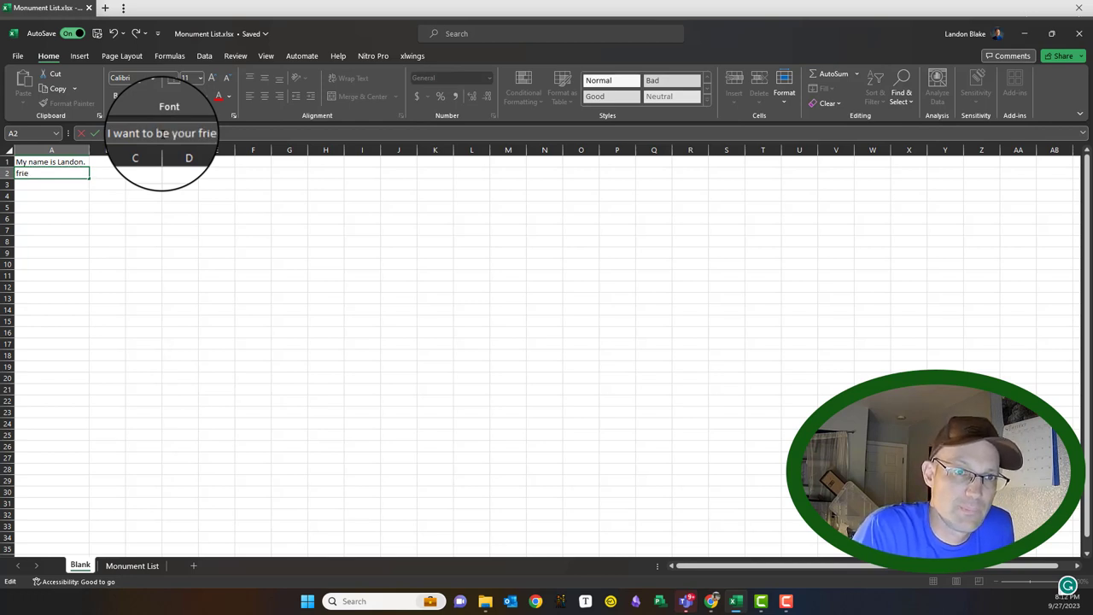
{"action": "key", "text": "Escape"}
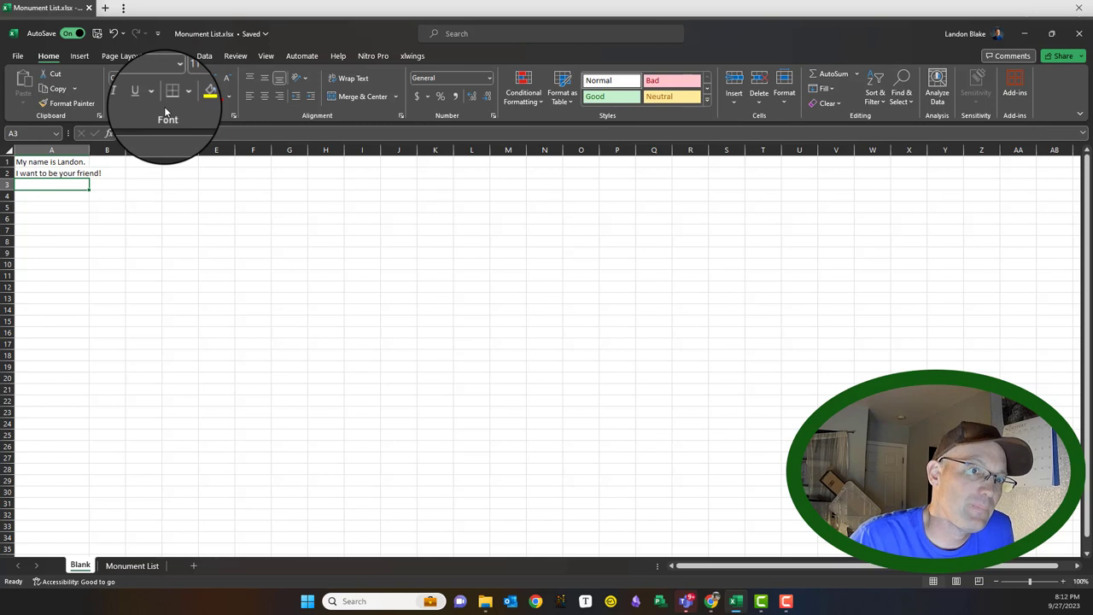
- Widen column A to about 33.86 and make rows 1 and 2 several times taller
{"action": "left_click", "coordinate": [64, 264]}
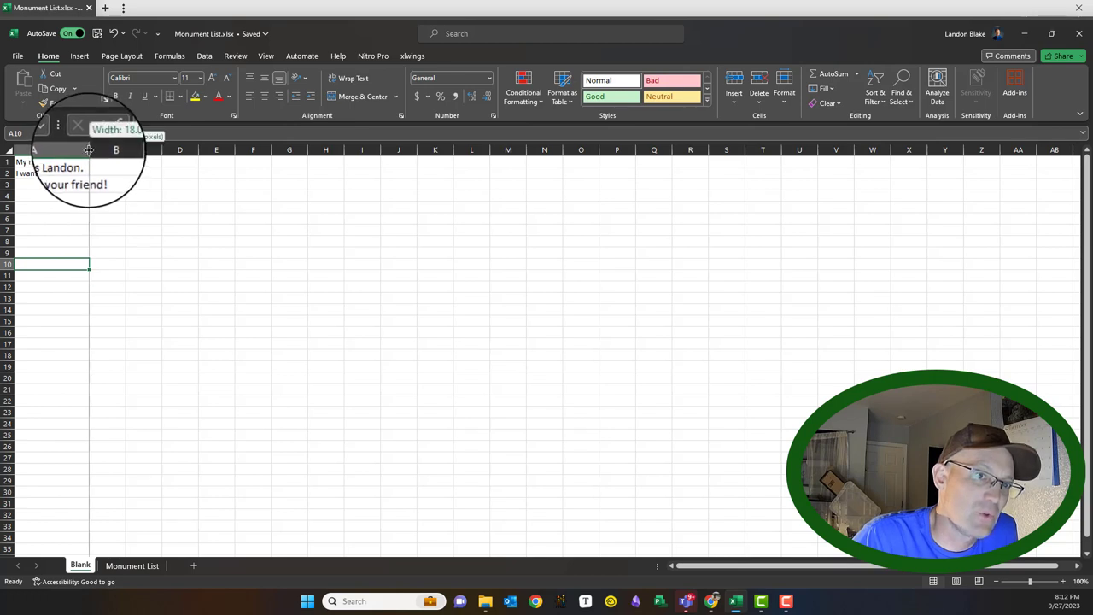
{"action": "left_click_drag", "start_coordinate": [89, 149], "coordinate": [151, 151]}
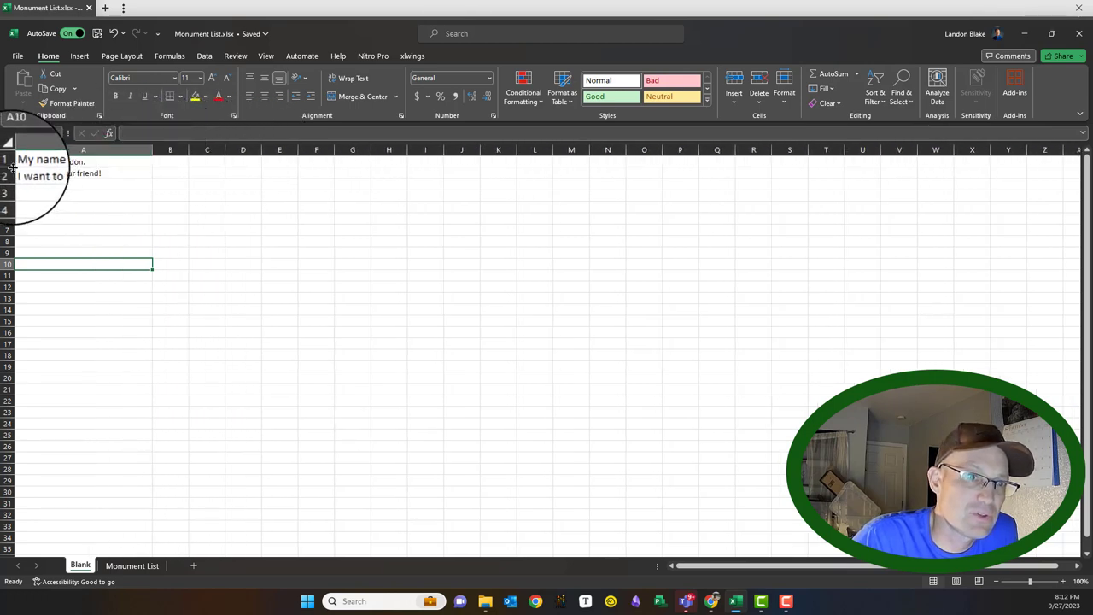
{"action": "left_click_drag", "start_coordinate": [10, 167], "coordinate": [6, 248]}
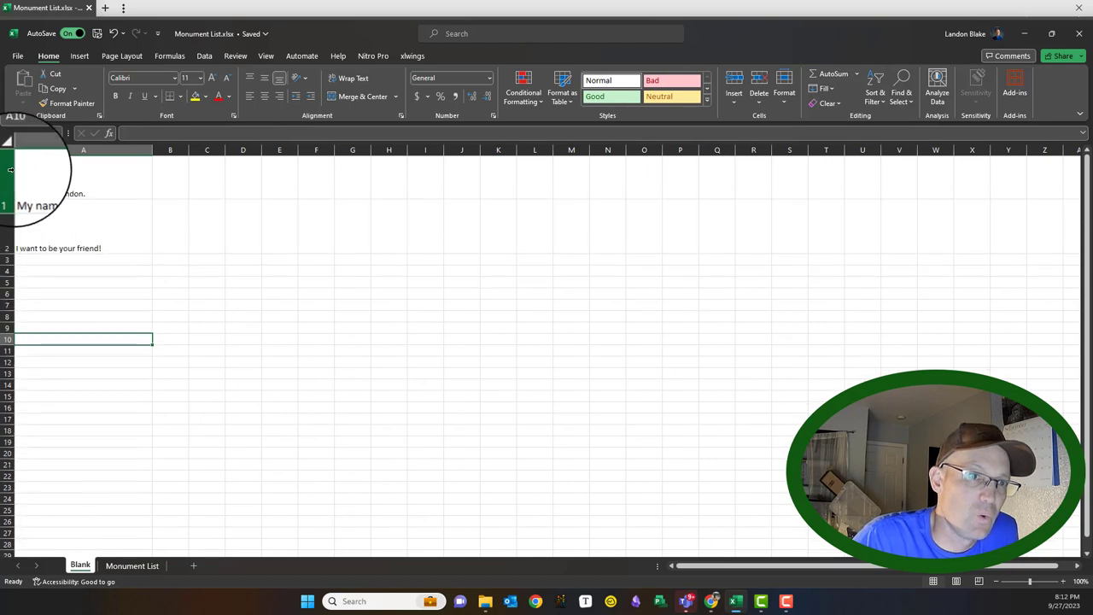
- Set a larger numeric column width for column A
{"action": "right_click", "coordinate": [57, 148]}
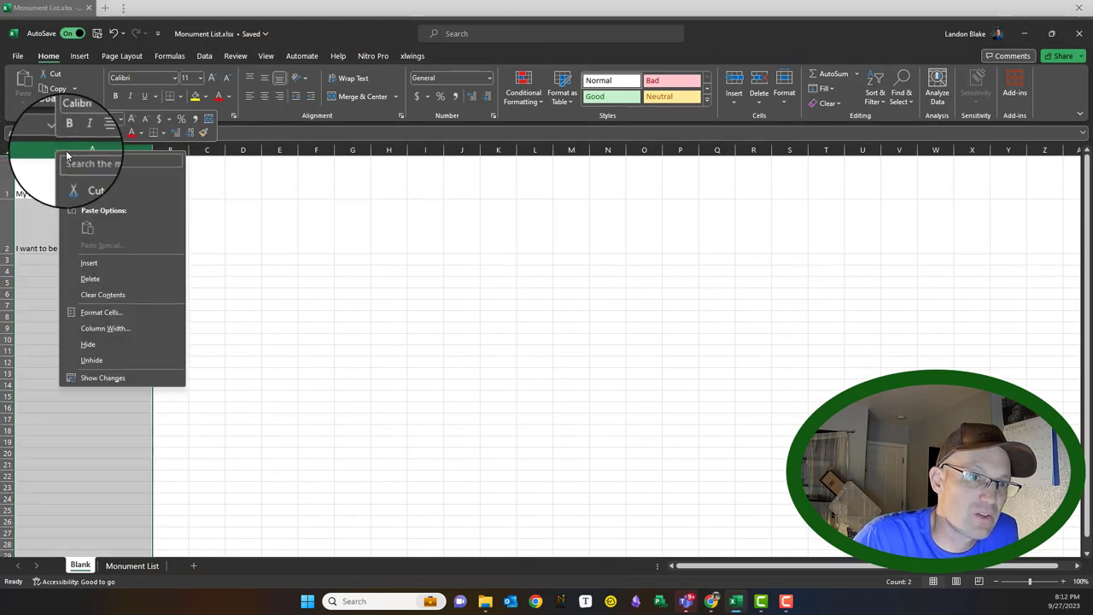
{"action": "left_click", "coordinate": [105, 328]}
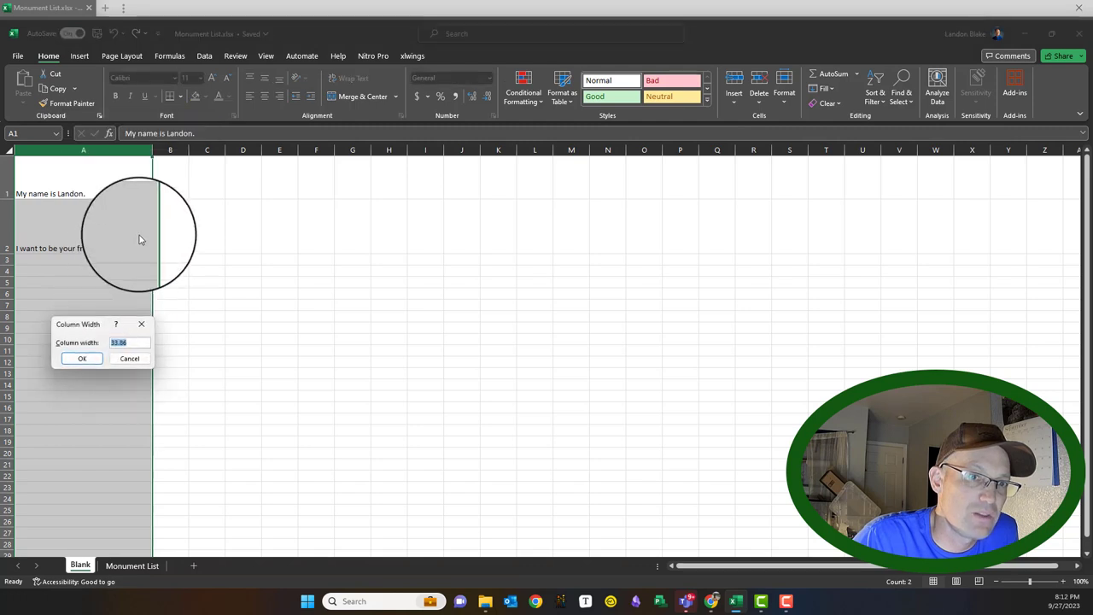
{"action": "key", "text": "Return"}
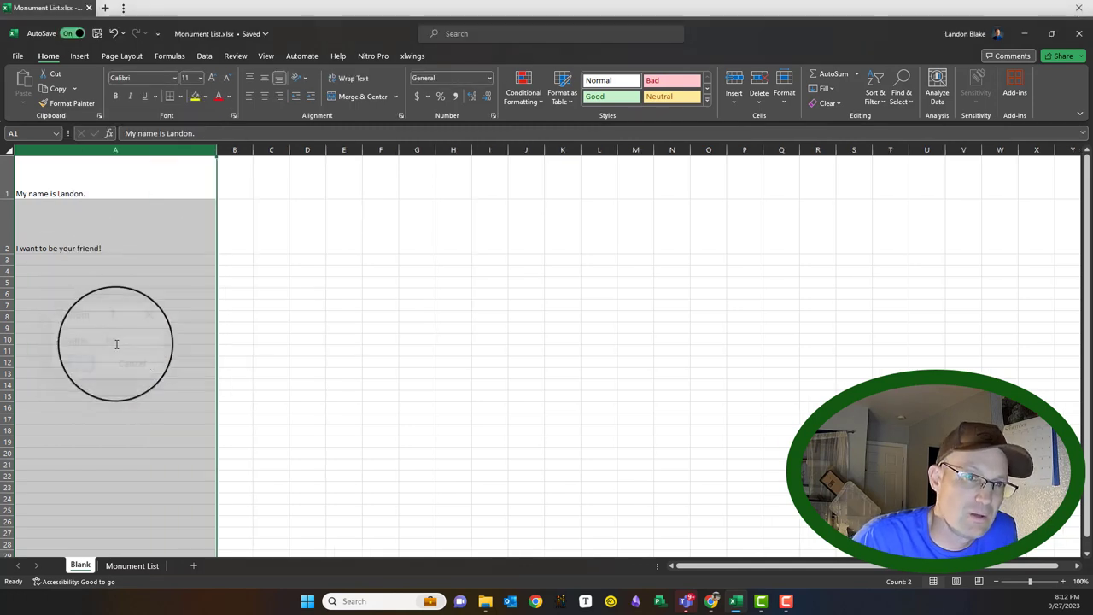
- Set the height of row 1 to 30
{"action": "right_click", "coordinate": [6, 186]}
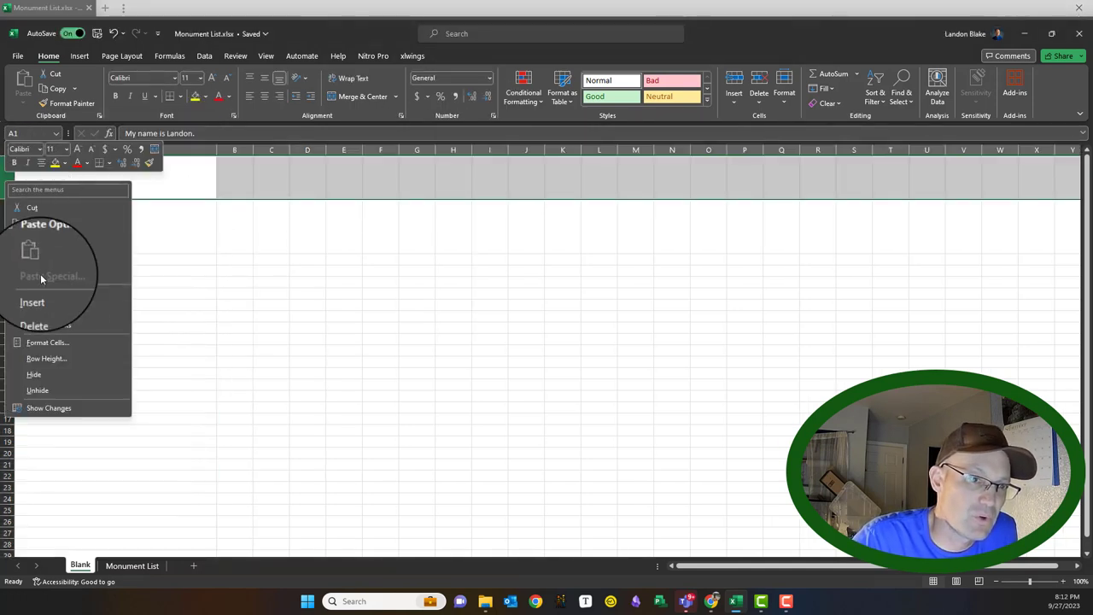
{"action": "left_click", "coordinate": [51, 363]}
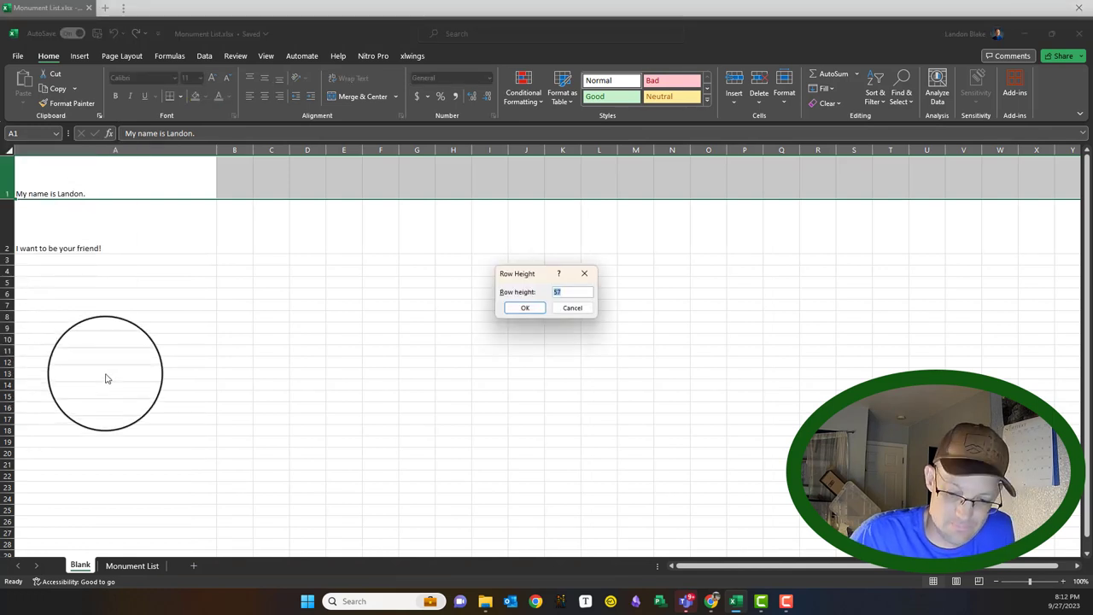
{"action": "type", "text": "30"}
{"action": "key", "text": "Return"}
{"action": "left_click", "coordinate": [220, 277]}
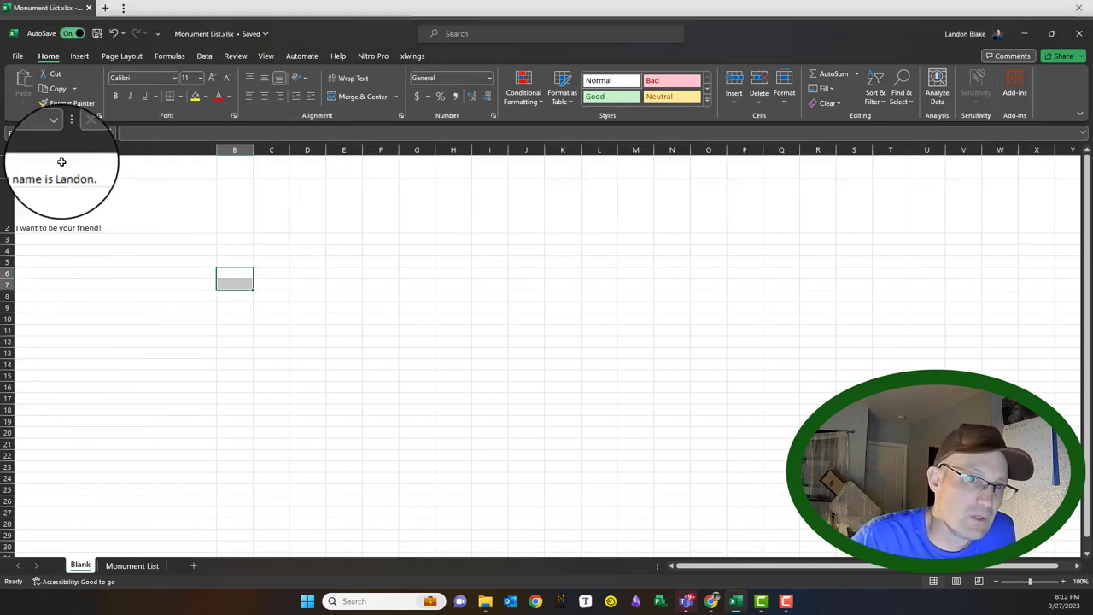
- Enter the number 35.2223 in cell A3
{"action": "left_click", "coordinate": [168, 205]}
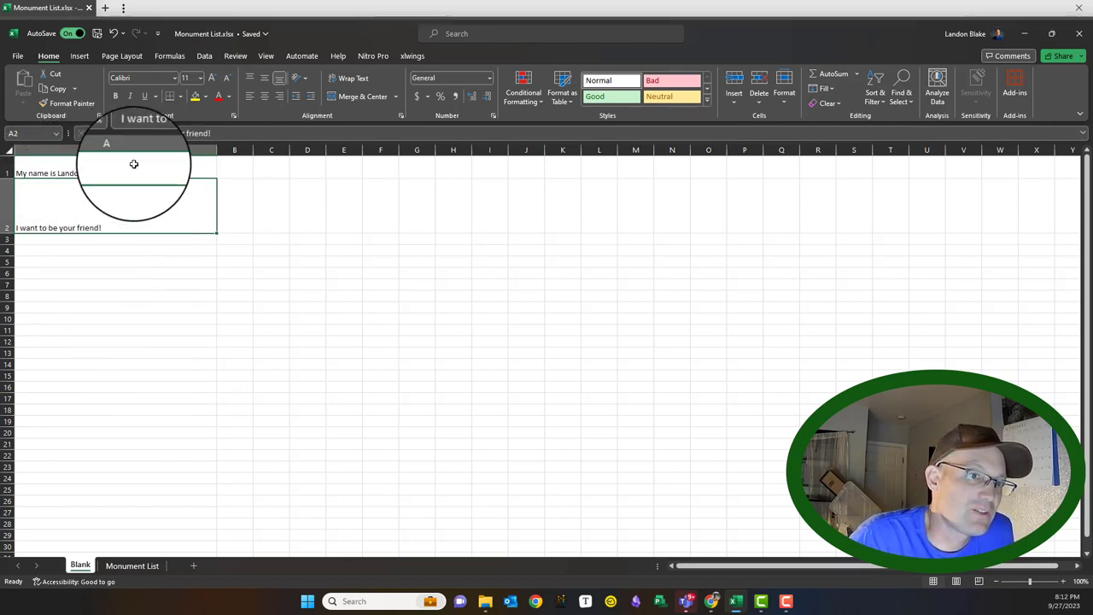
{"action": "left_click", "coordinate": [100, 163]}
{"action": "key", "text": "Return"}
{"action": "key", "text": "Return"}
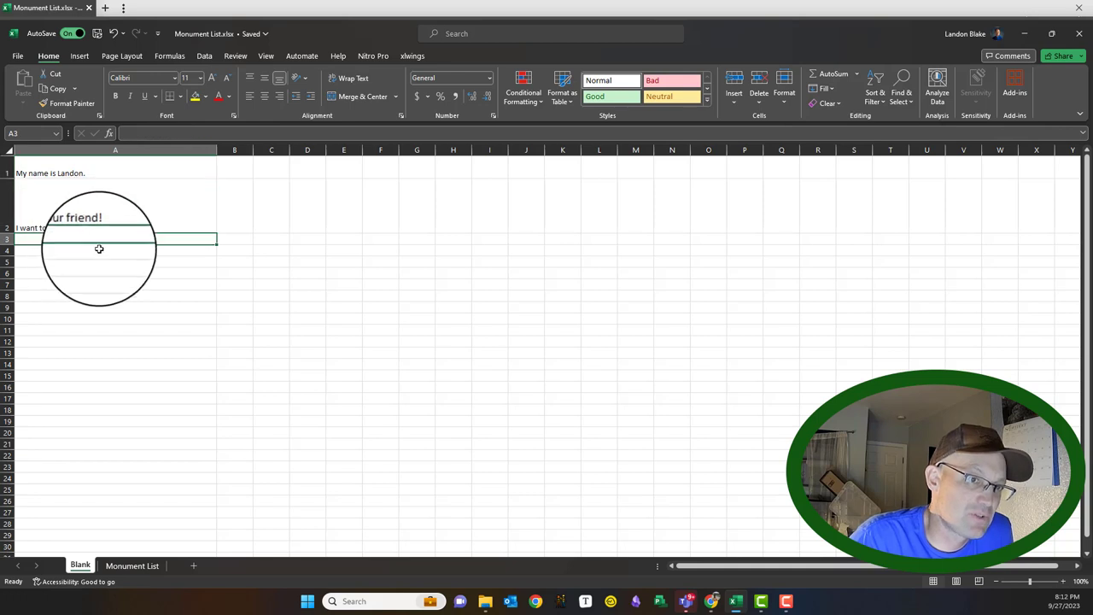
{"action": "type", "text": "35.2223"}
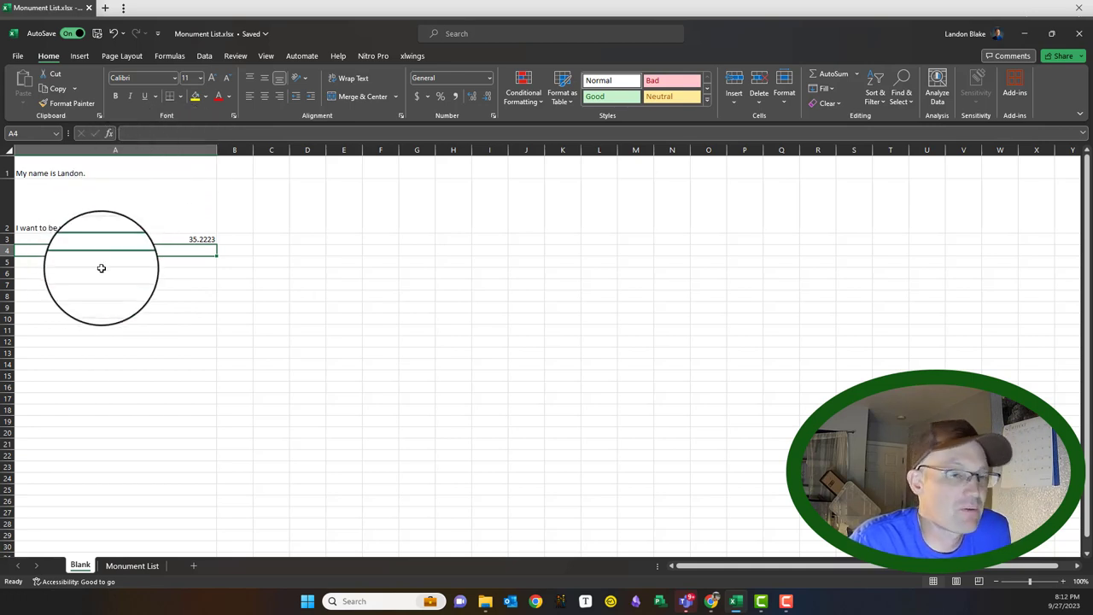
{"action": "left_click", "coordinate": [88, 352]}
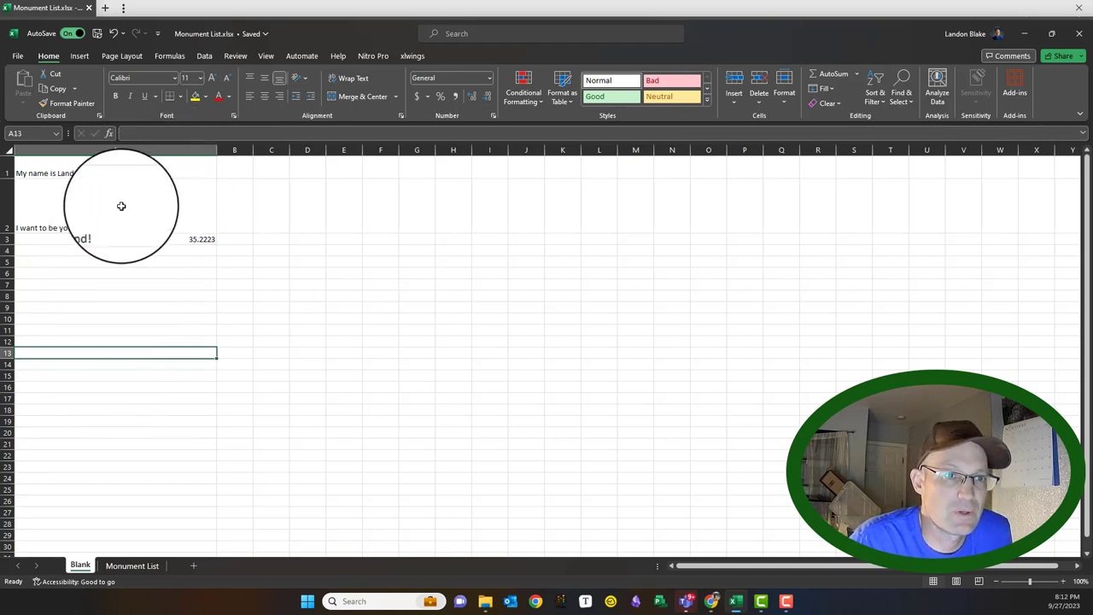
- Apply the dollar Accounting number format to cell A3 and look through the alternative currency formats
{"action": "left_click", "coordinate": [108, 241]}
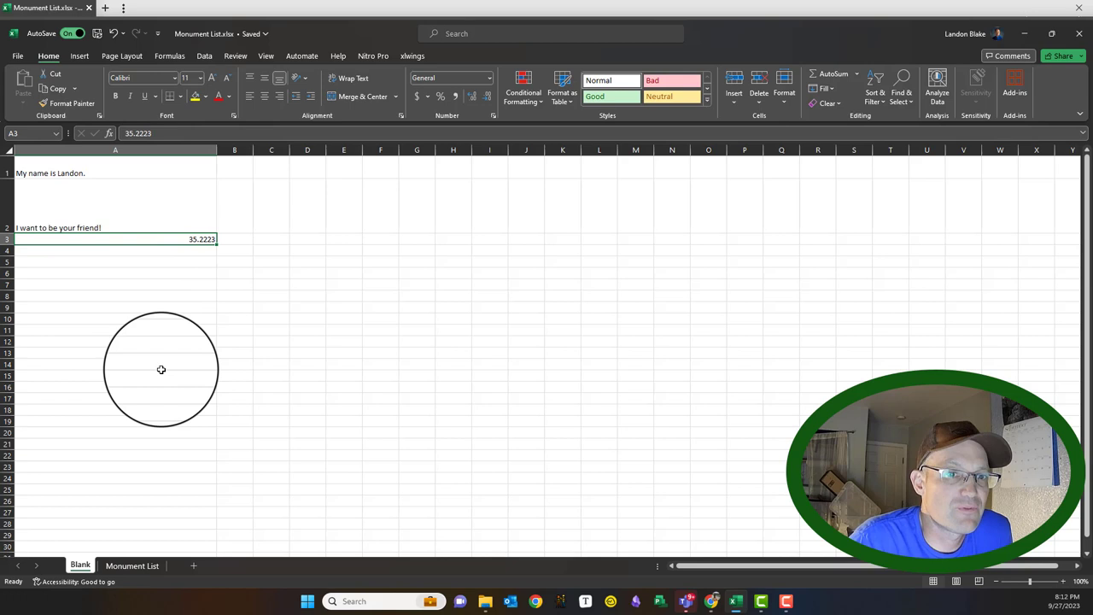
{"action": "left_click", "coordinate": [418, 98]}
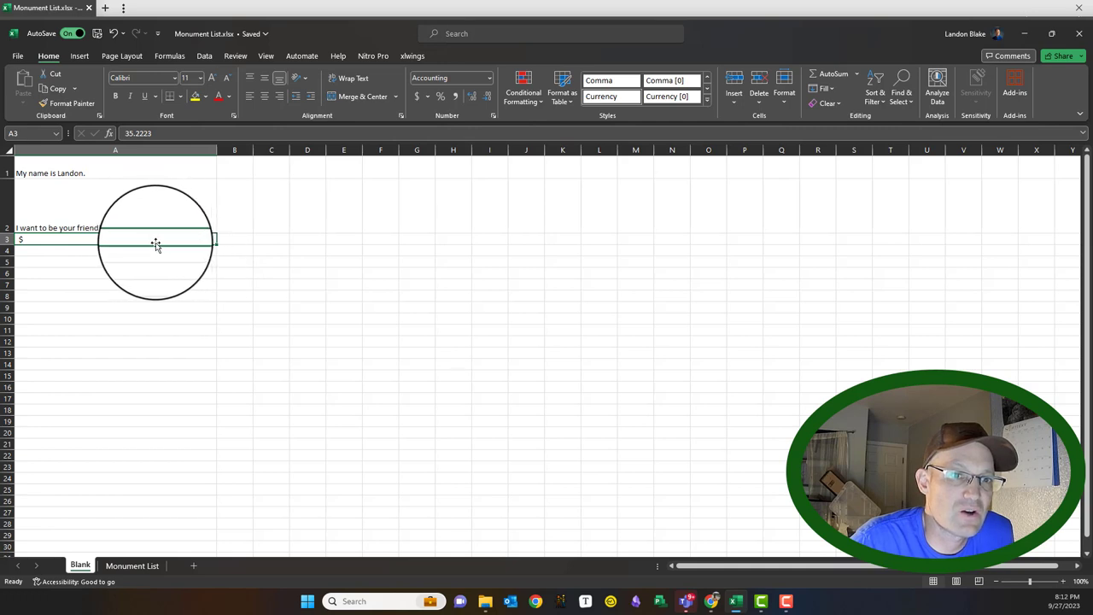
{"action": "left_click", "coordinate": [427, 97]}
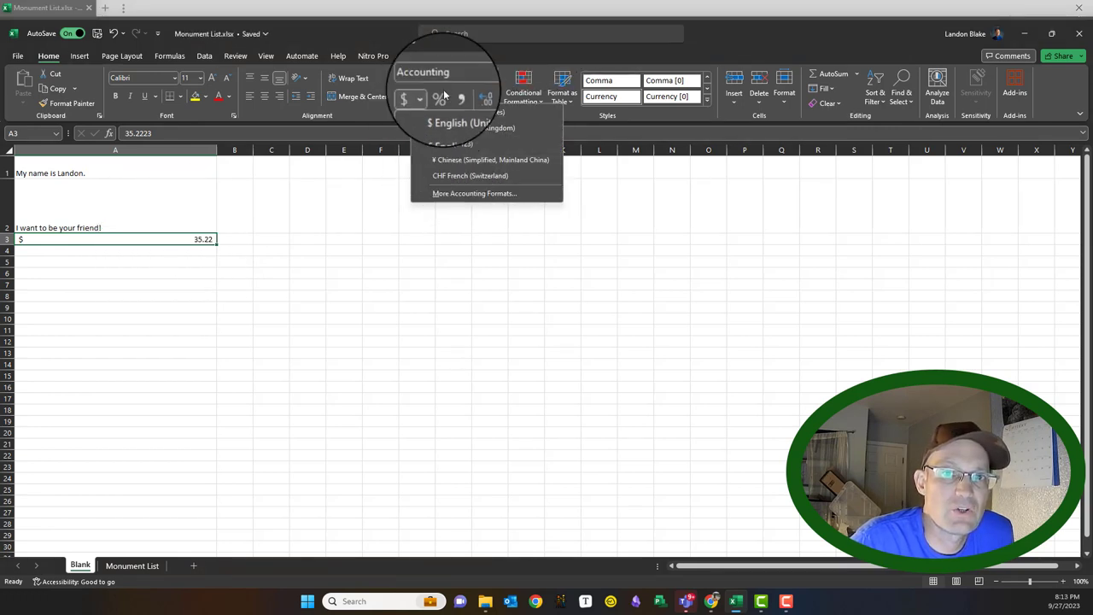
{"action": "left_click", "coordinate": [523, 86]}
{"action": "left_click", "coordinate": [523, 85]}
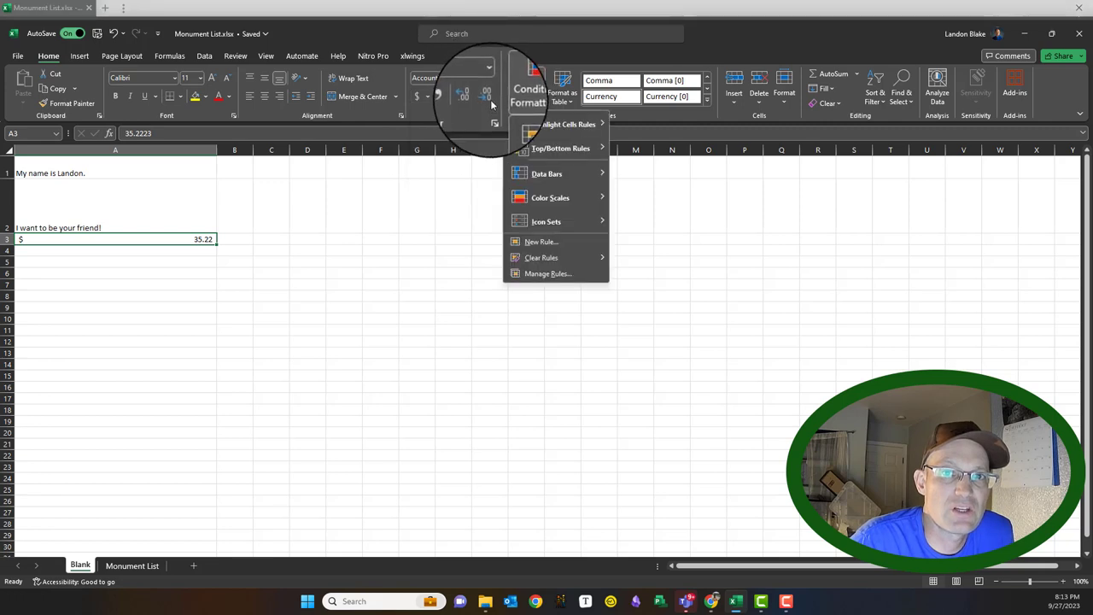
{"action": "left_click", "coordinate": [490, 103]}
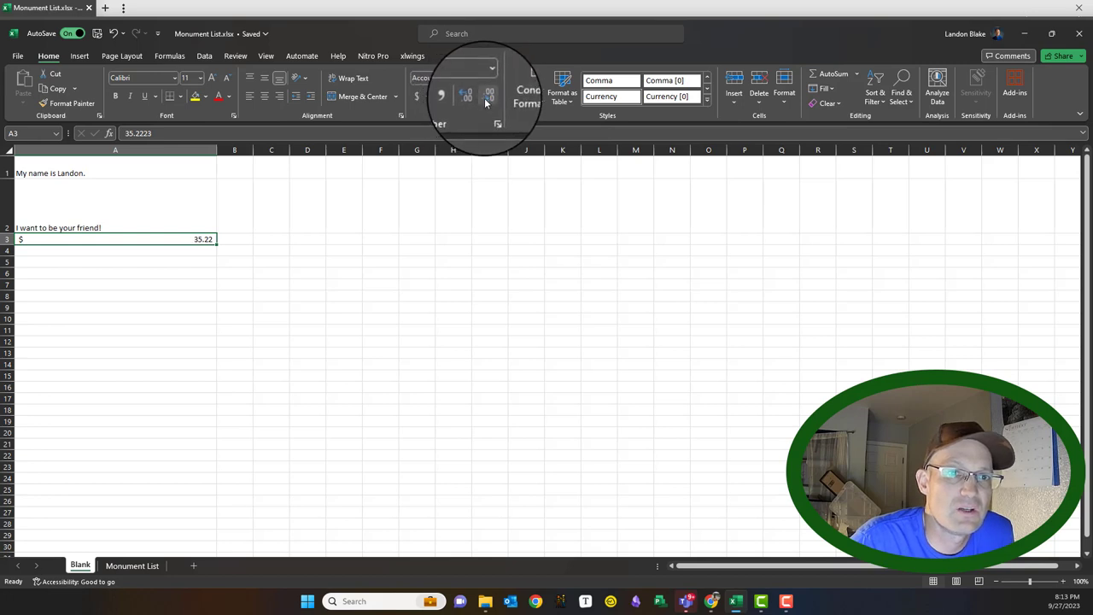
- Increase and reduce the displayed decimals of cell A3, ending with three decimal places
{"action": "left_click", "coordinate": [475, 101]}
{"action": "left_click", "coordinate": [475, 101]}
{"action": "left_click", "coordinate": [475, 100]}
{"action": "left_click", "coordinate": [475, 101]}
{"action": "left_click", "coordinate": [475, 101]}
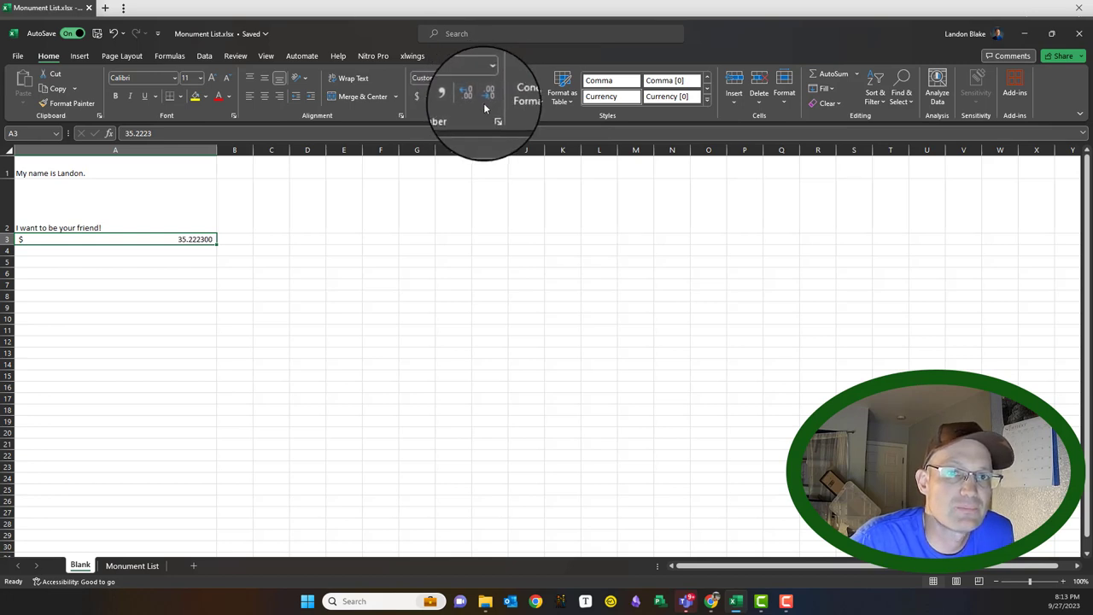
{"action": "left_click", "coordinate": [490, 102]}
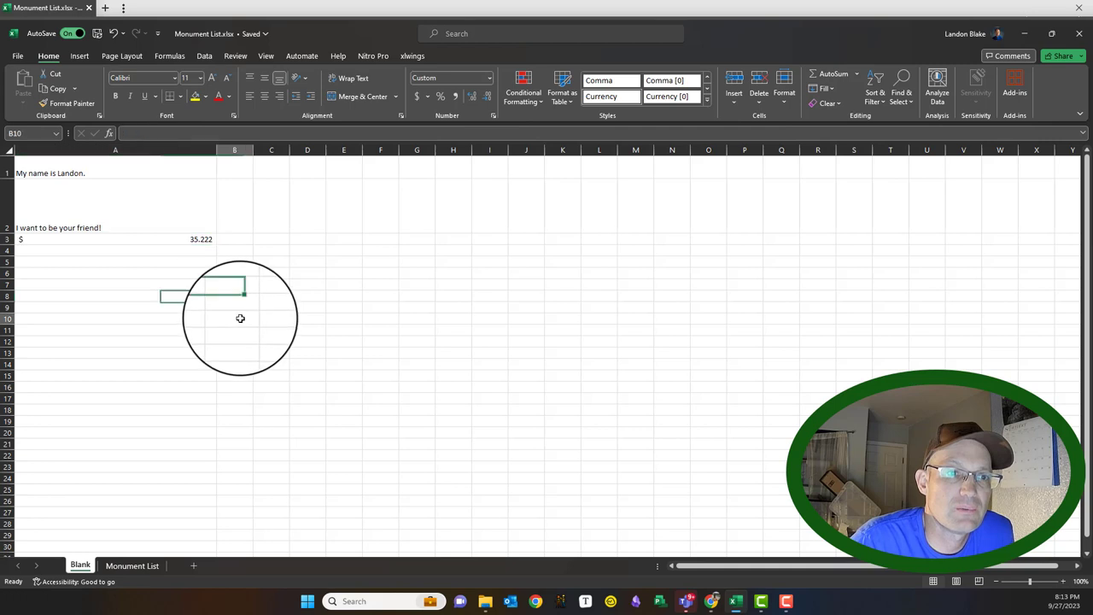
- Enter 0.35 in cell A4 and format it as a percentage
{"action": "left_click", "coordinate": [207, 251]}
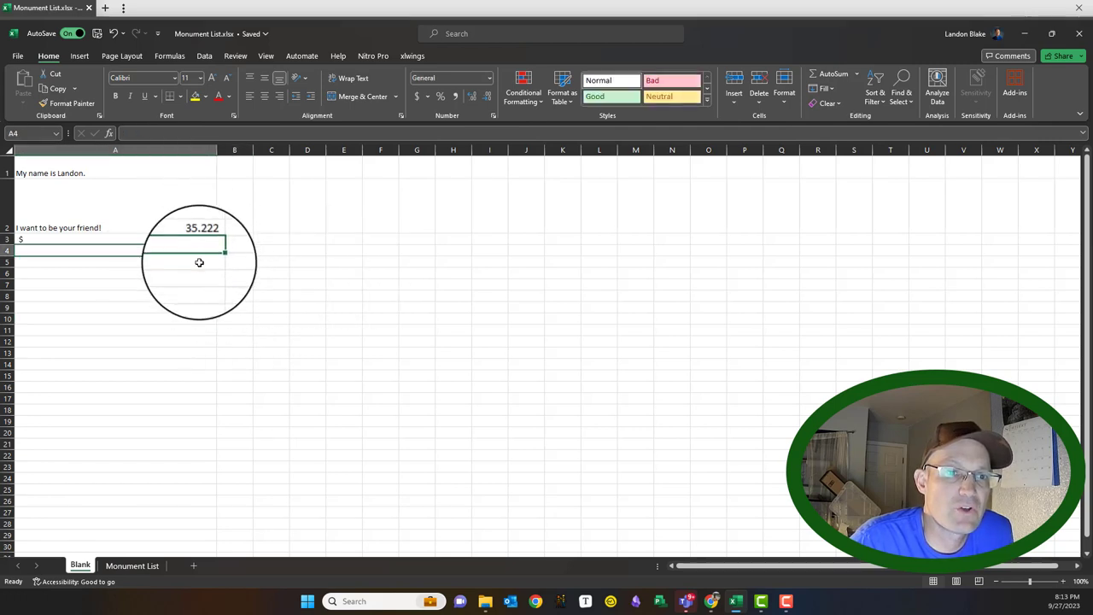
{"action": "type", "text": "0."}
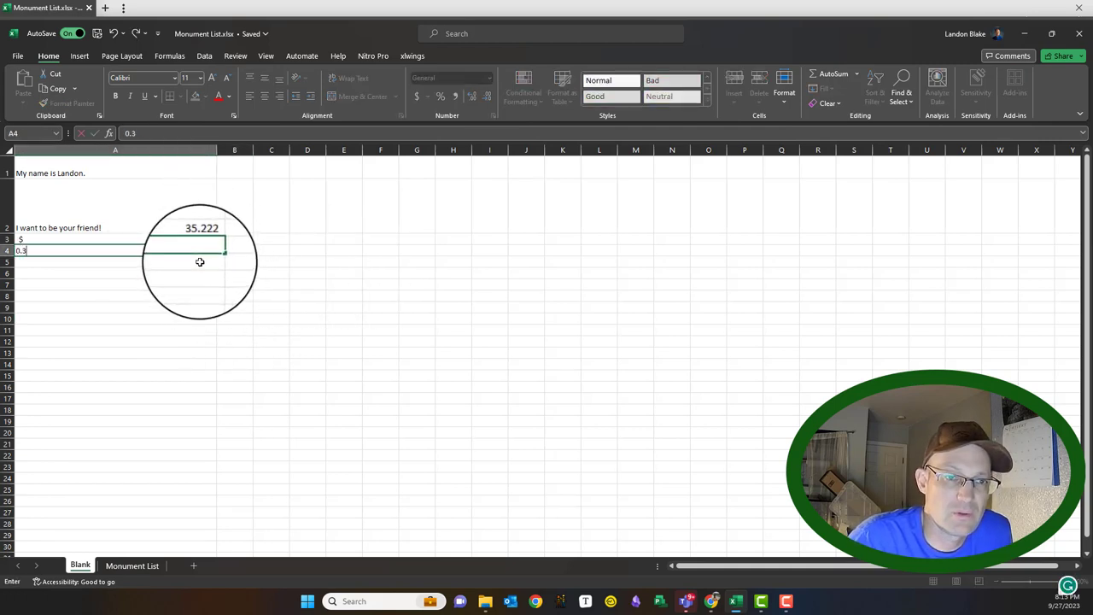
{"action": "type", "text": "35"}
{"action": "key", "text": "ctrl+Return"}
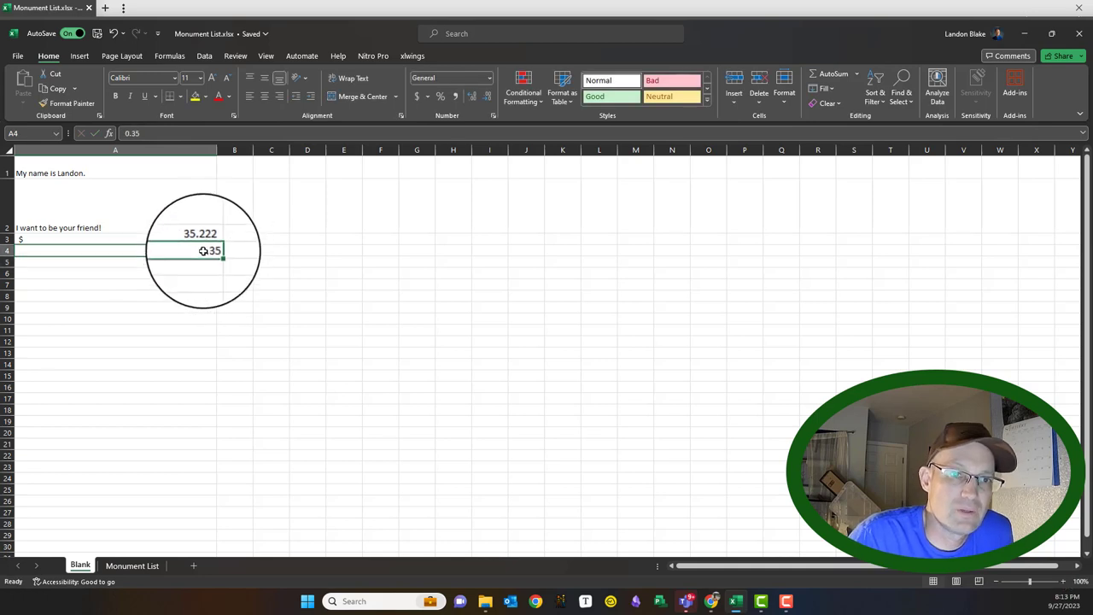
{"action": "left_click", "coordinate": [440, 96]}
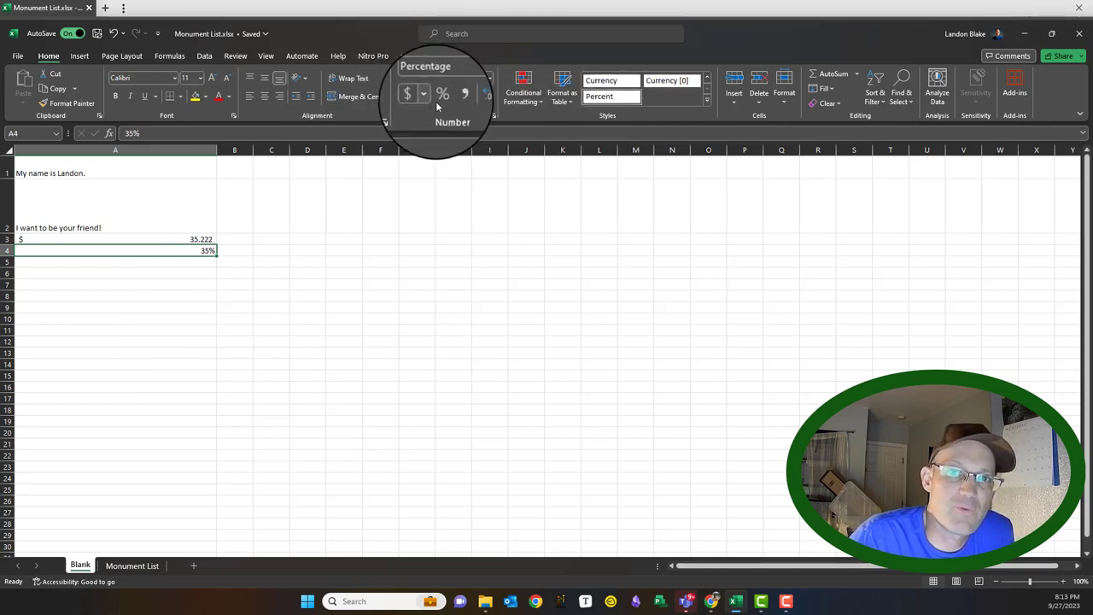
- Change the font of the text in cell A2 to Lato
{"action": "left_click", "coordinate": [107, 223]}
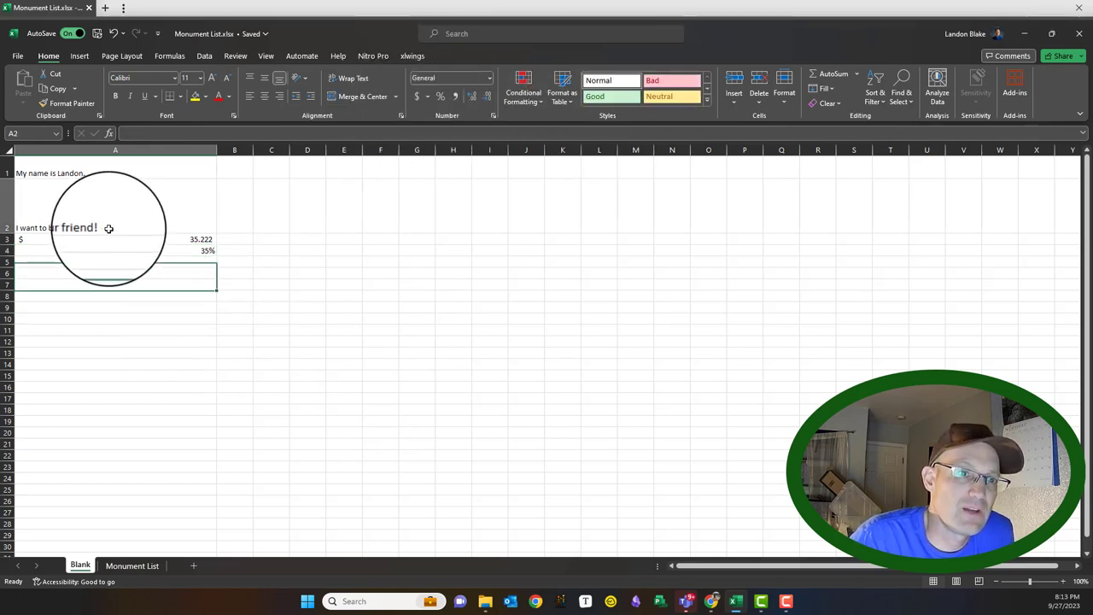
{"action": "left_click", "coordinate": [175, 78]}
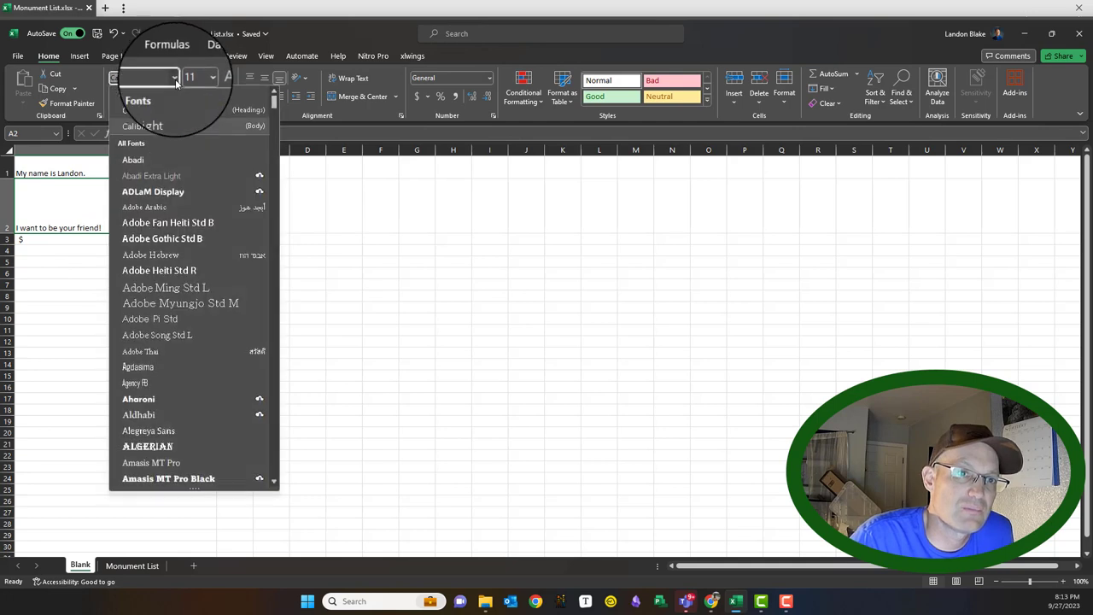
{"action": "scroll", "coordinate": [175, 81], "scroll_direction": "down", "scroll_amount": 10}
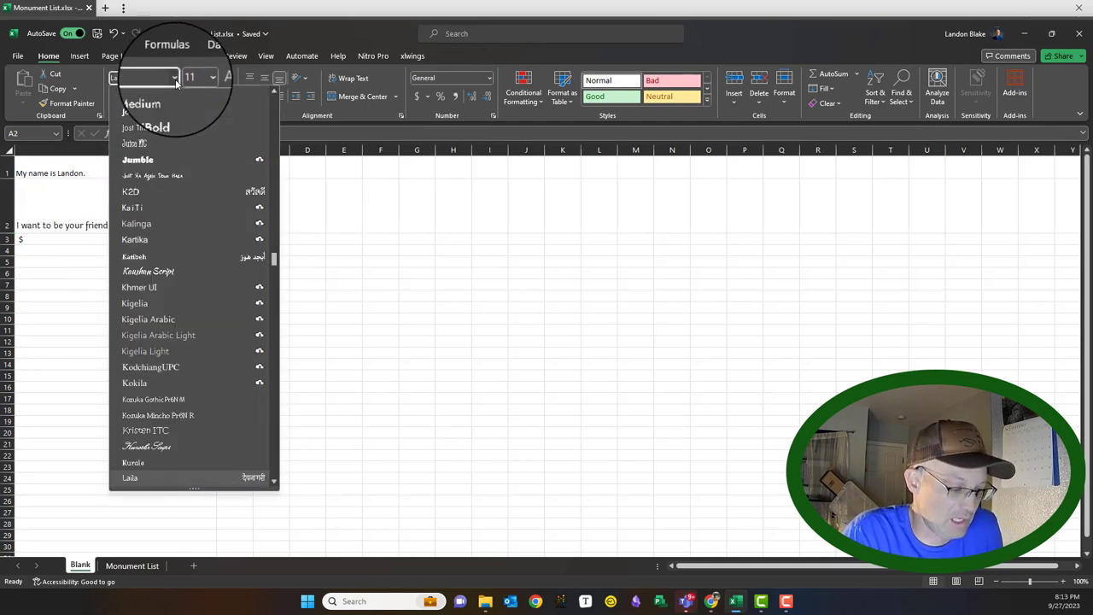
{"action": "scroll", "coordinate": [175, 81], "scroll_direction": "down", "scroll_amount": 1}
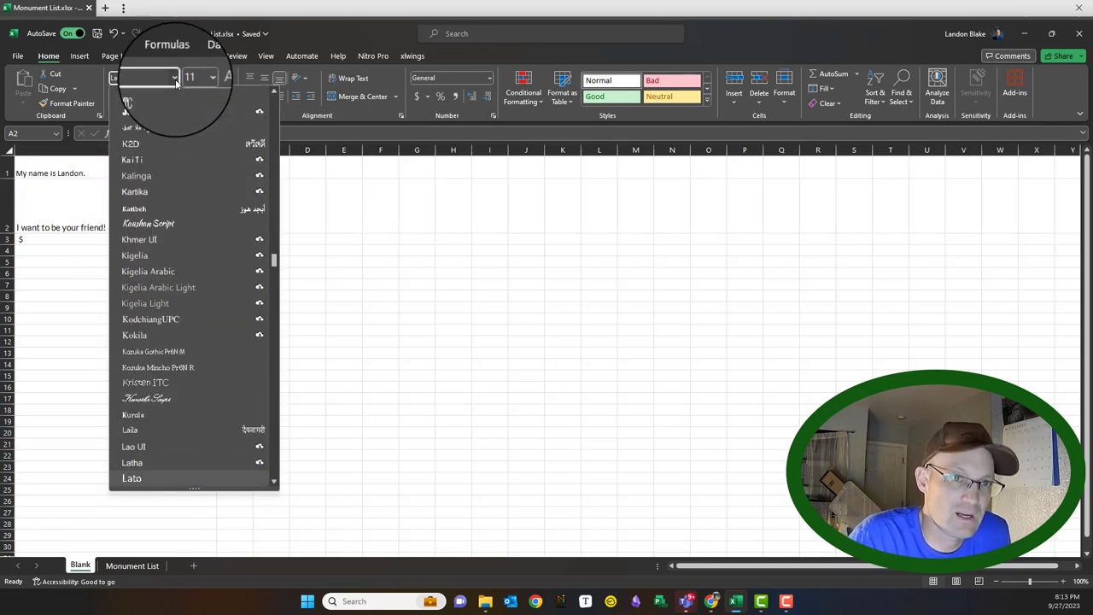
{"action": "left_click", "coordinate": [167, 476]}
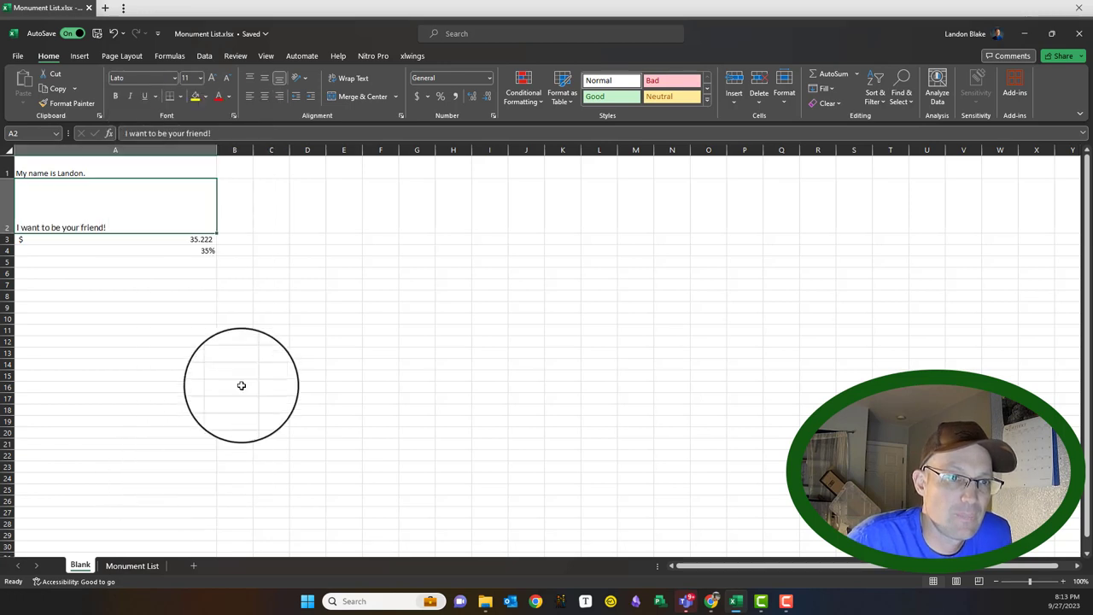
- Make the text in cell A2 bold and light blue, and fill the cell with yellow
{"action": "left_click", "coordinate": [117, 97]}
{"action": "left_click", "coordinate": [228, 96]}
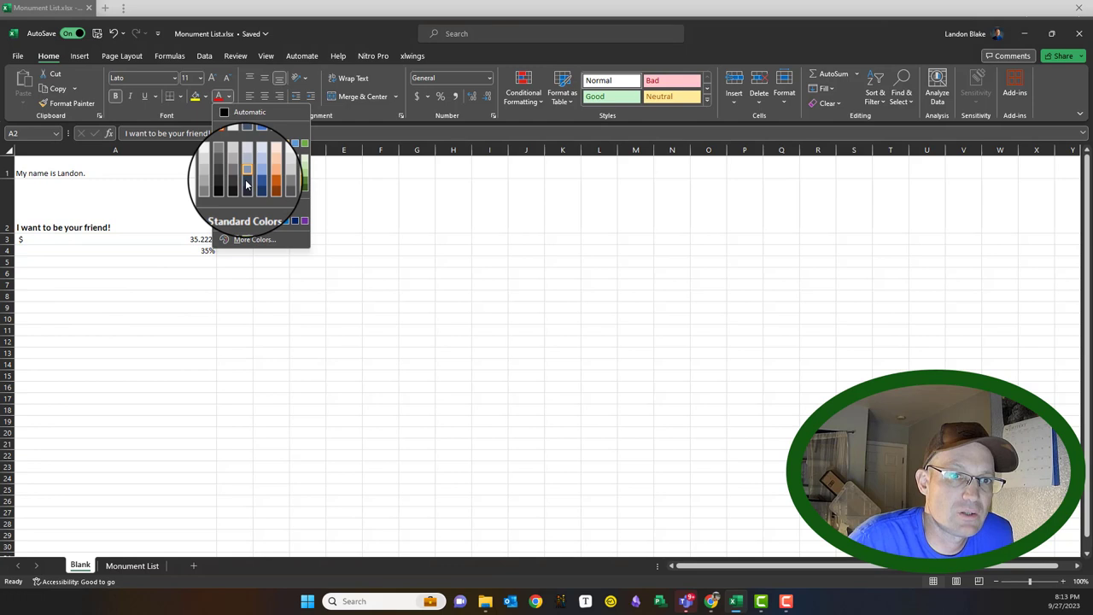
{"action": "left_click", "coordinate": [277, 221]}
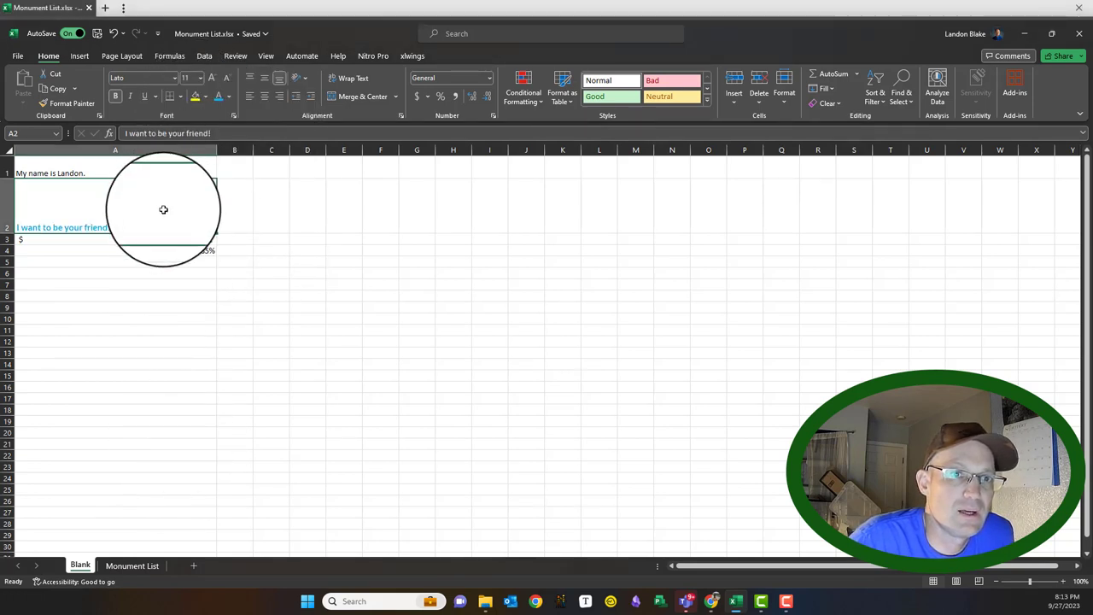
{"action": "left_click", "coordinate": [194, 96]}
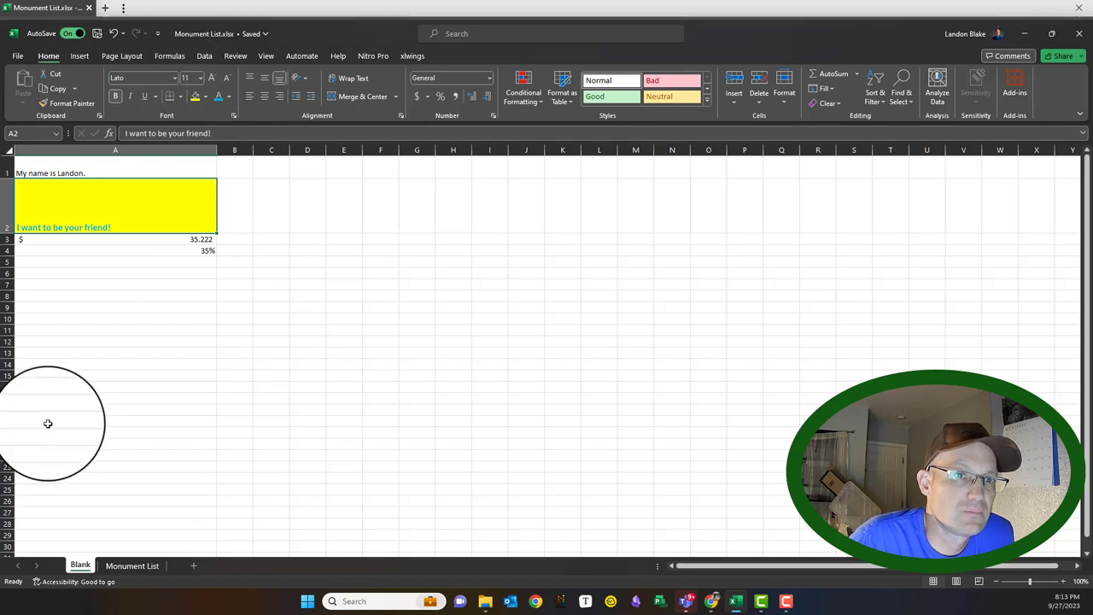
{"action": "left_click_drag", "start_coordinate": [120, 318], "coordinate": [125, 309]}
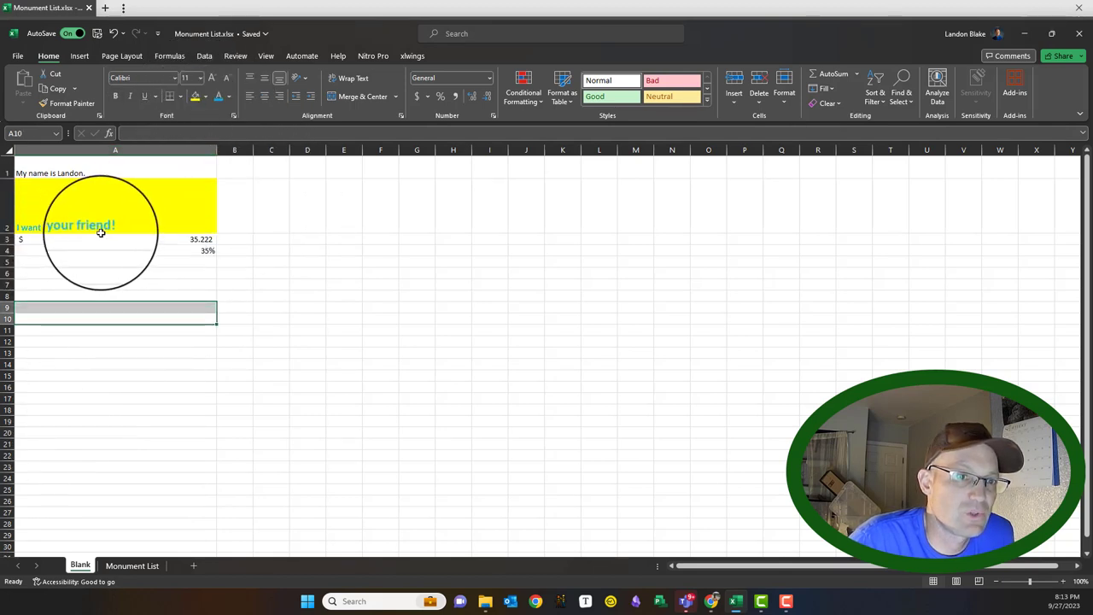
- Clear the text from cell A2 and delete the whole of row 2
{"action": "left_click", "coordinate": [141, 216]}
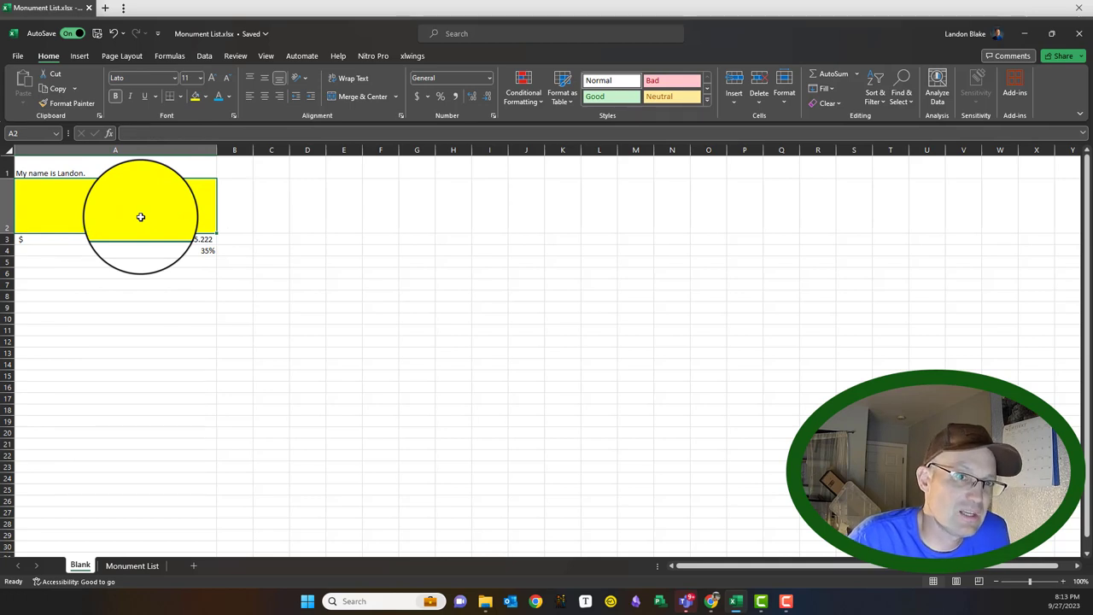
{"action": "right_click", "coordinate": [3, 205]}
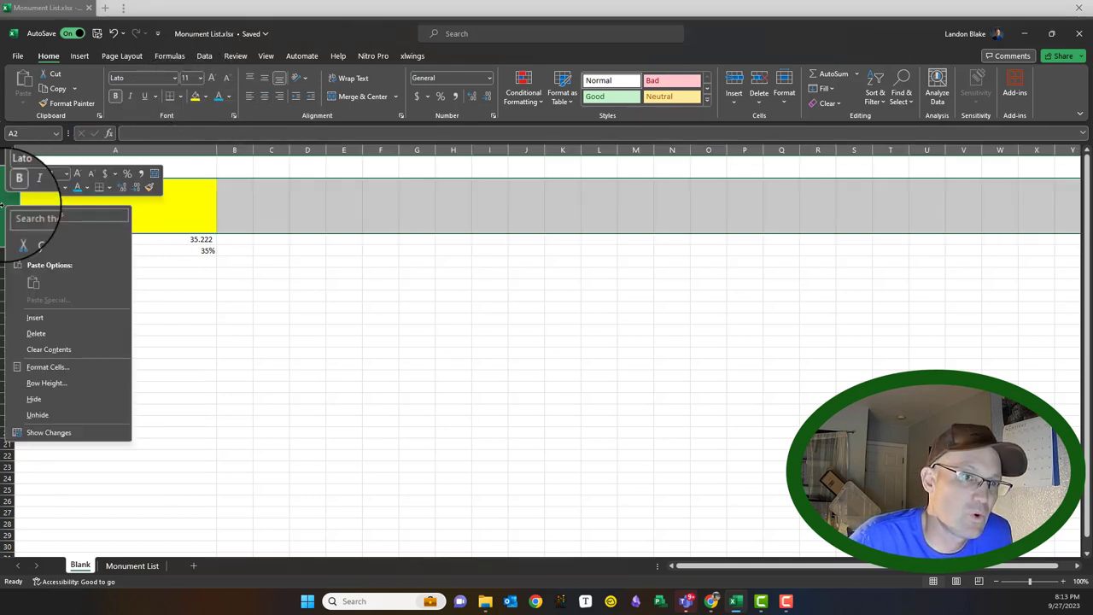
{"action": "left_click", "coordinate": [39, 336]}
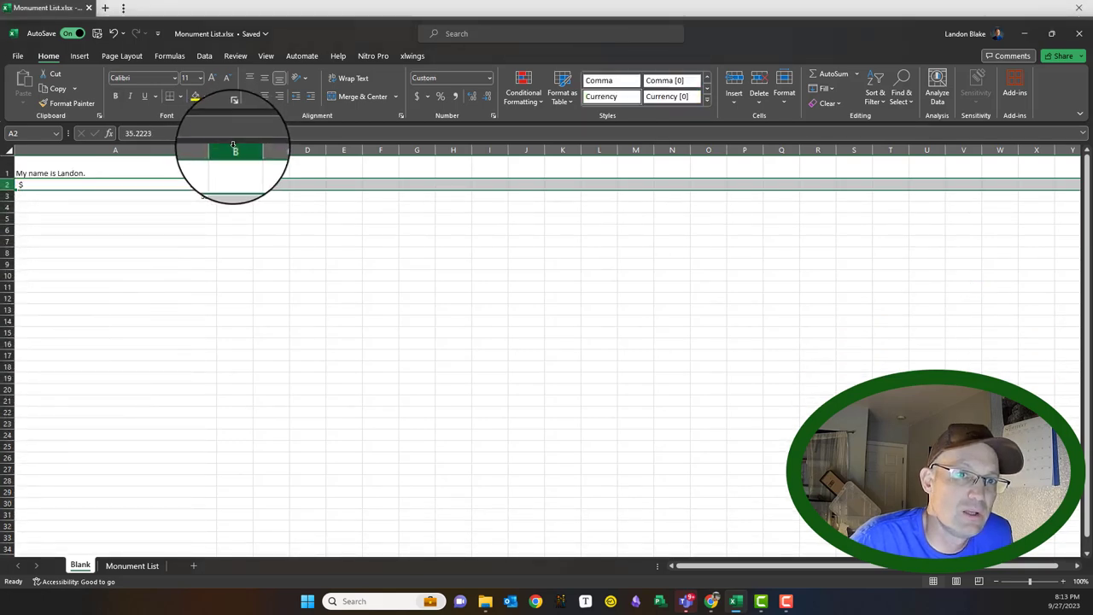
- Delete the whole of column A
{"action": "left_click", "coordinate": [185, 150]}
{"action": "right_click", "coordinate": [185, 150]}
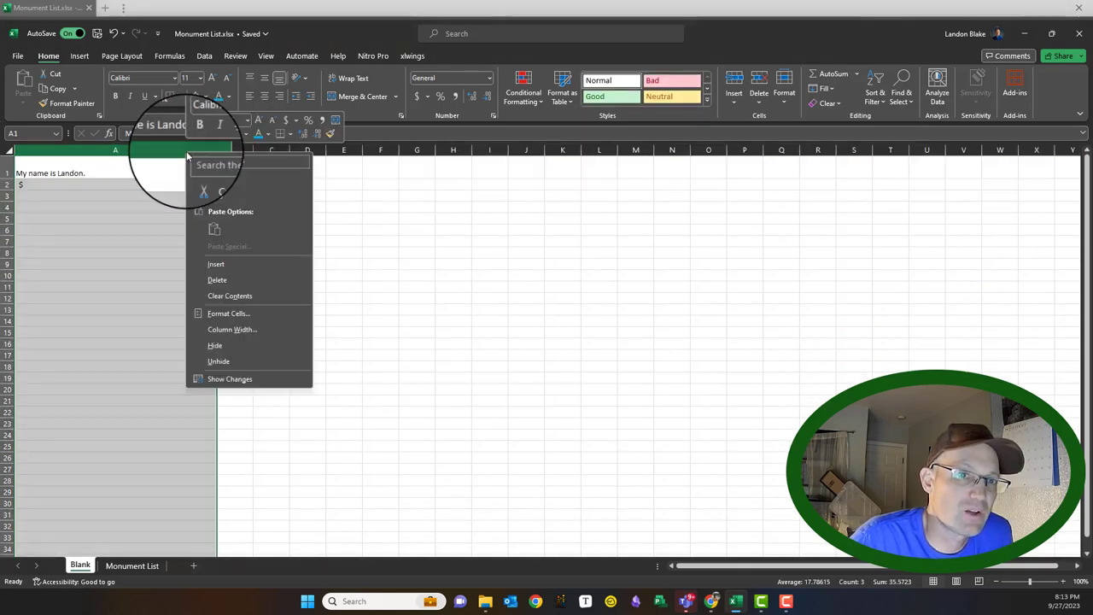
{"action": "left_click", "coordinate": [223, 280]}
{"action": "left_click", "coordinate": [68, 211]}
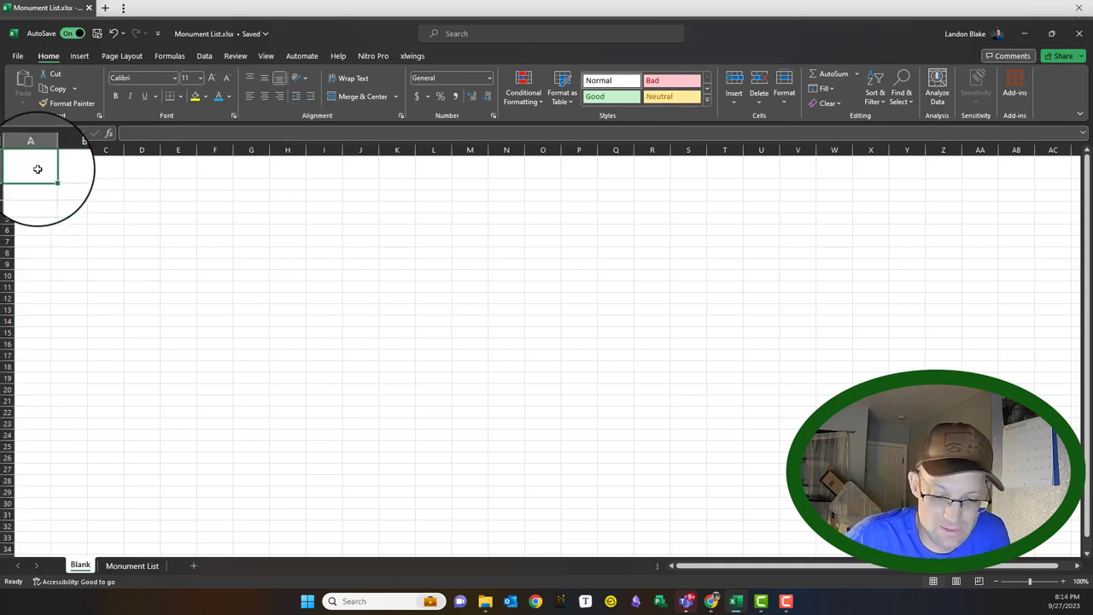
- Enter 10 in cell A1 and 11 in cell A2, and select the range A1:G13
{"action": "type", "text": "10"}
{"action": "key", "text": "Return"}
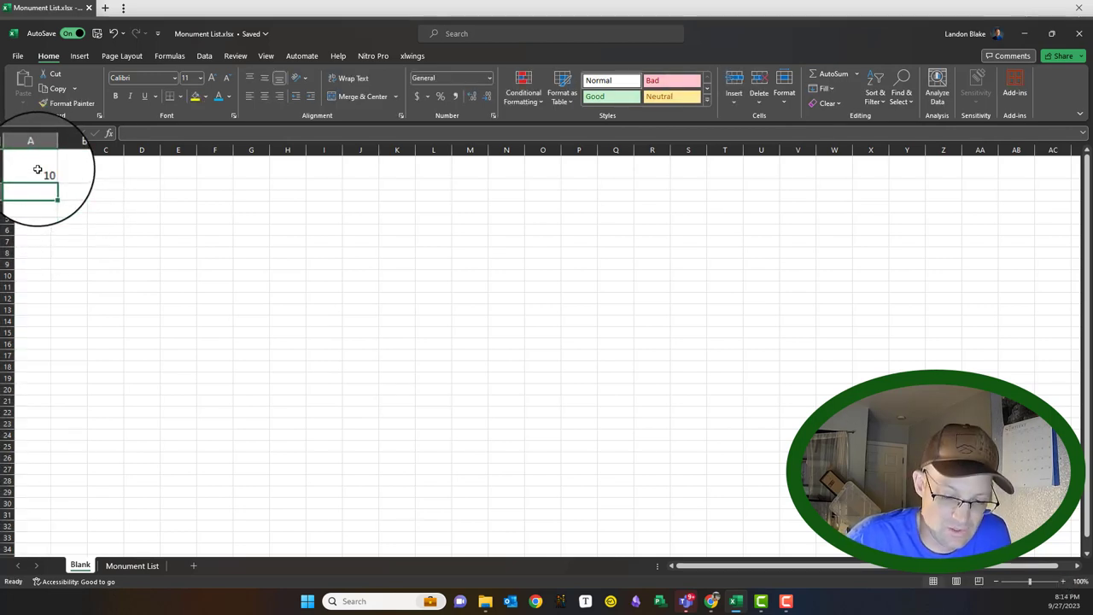
{"action": "type", "text": "11"}
{"action": "key", "text": "Return"}
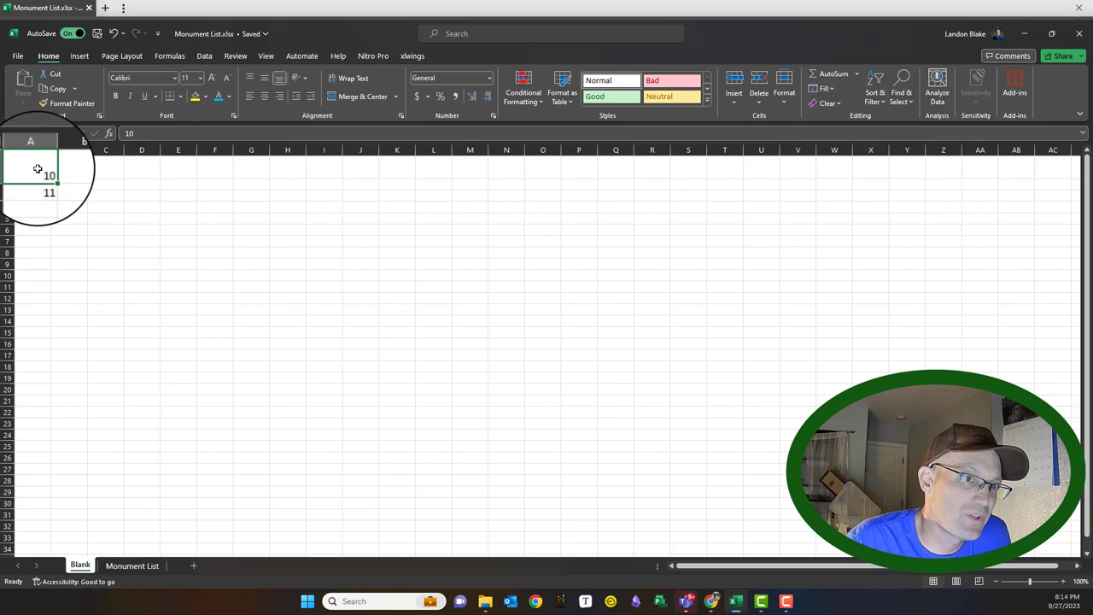
{"action": "left_click_drag", "start_coordinate": [40, 173], "coordinate": [262, 308]}
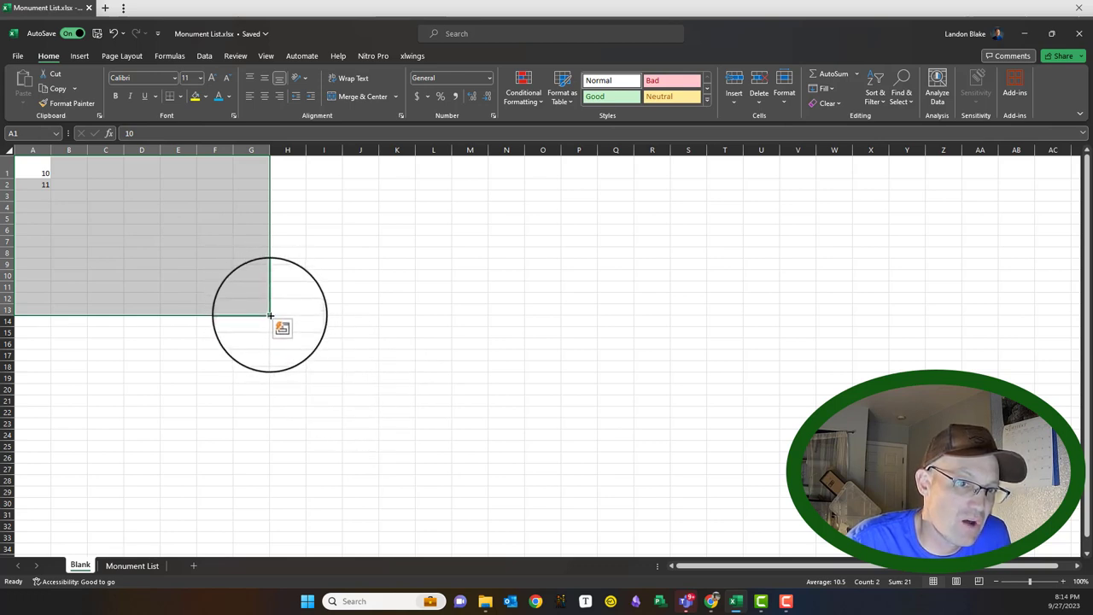
- Fill the number series from cells A1:A2 down column A to row 20
{"action": "mouse_move", "coordinate": [269, 316]}
{"action": "left_mouse_down"}
{"action": "mouse_move", "coordinate": [163, 269]}
{"action": "mouse_move", "coordinate": [66, 271]}
{"action": "mouse_move", "coordinate": [80, 383]}
{"action": "mouse_move", "coordinate": [55, 178]}
{"action": "mouse_move", "coordinate": [93, 261]}
{"action": "mouse_move", "coordinate": [44, 176]}
{"action": "mouse_move", "coordinate": [64, 391]}
{"action": "left_mouse_up"}
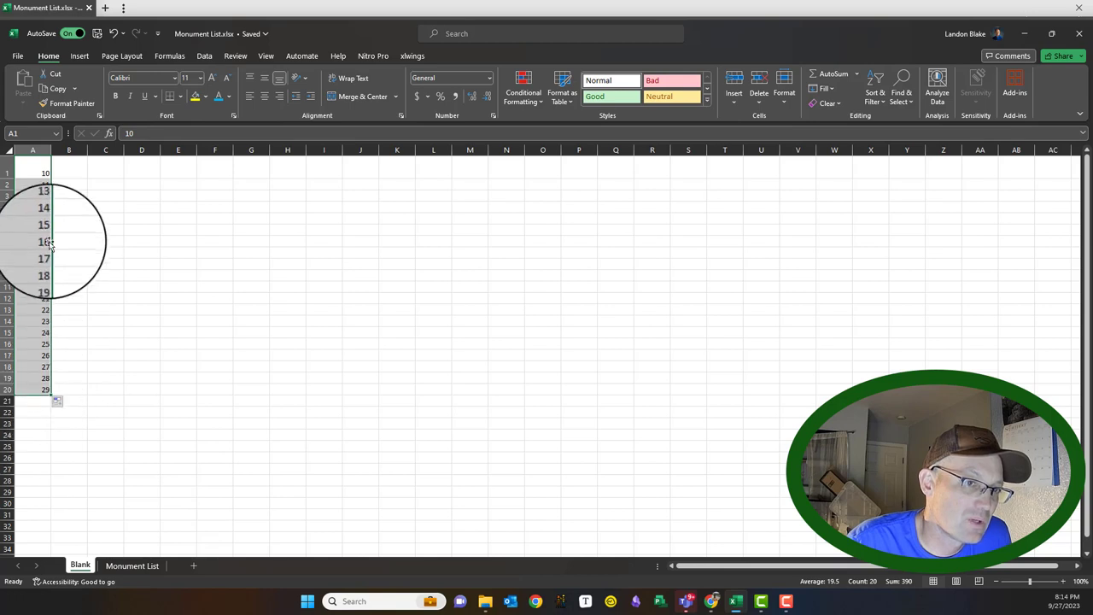
- Enter 10, 15 and 20 in cells A1 to A3 and clear the old numbers from A4:A20
{"action": "double_click", "coordinate": [41, 174]}
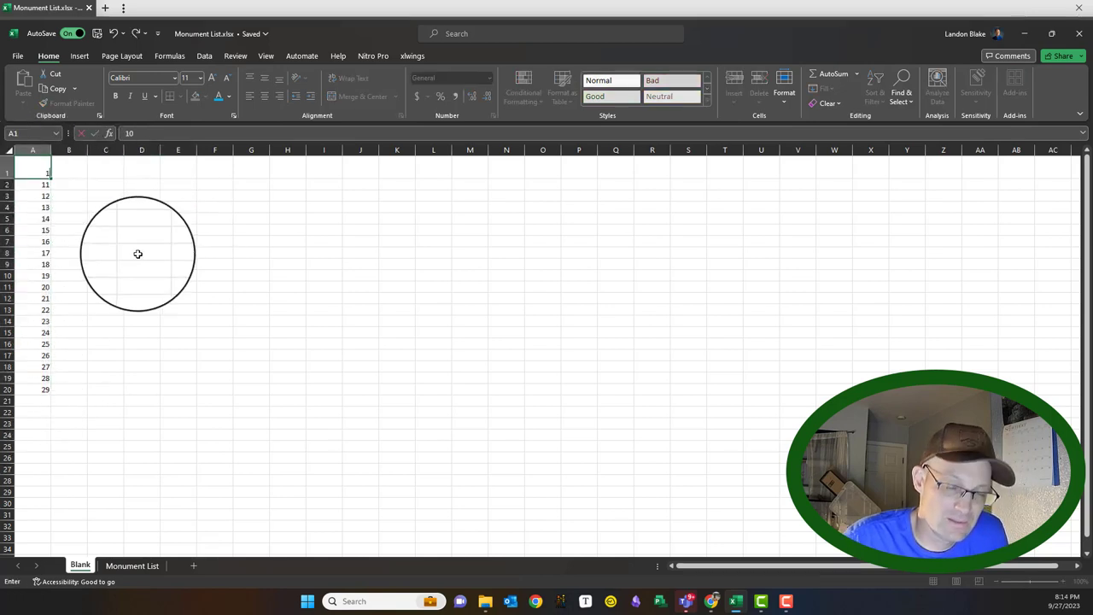
{"action": "key", "text": "Return"}
{"action": "type", "text": "15"}
{"action": "key", "text": "Return"}
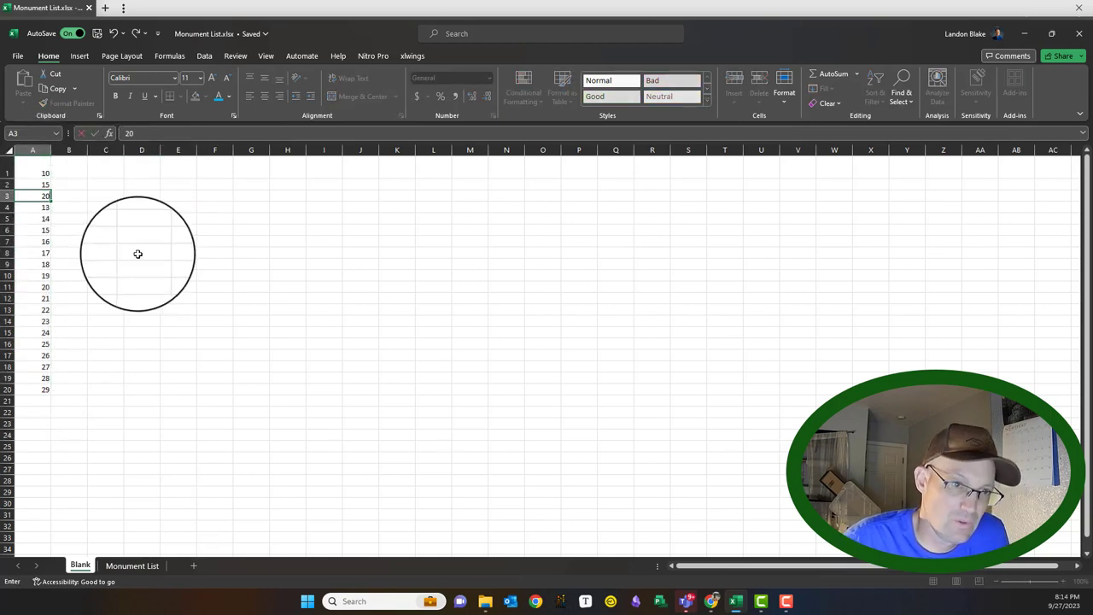
{"action": "type", "text": "20"}
{"action": "key", "text": "Return"}
{"action": "left_click_drag", "start_coordinate": [19, 209], "coordinate": [28, 383]}
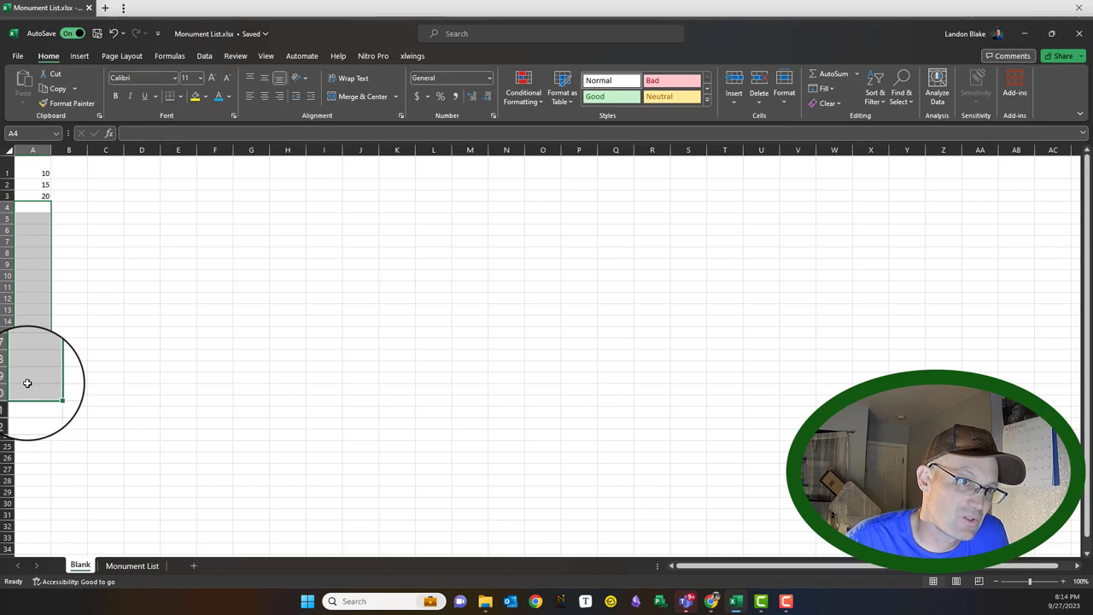
- Extend the series of fives from A1:A3 down column A to row 16
{"action": "left_click_drag", "start_coordinate": [43, 173], "coordinate": [53, 349]}
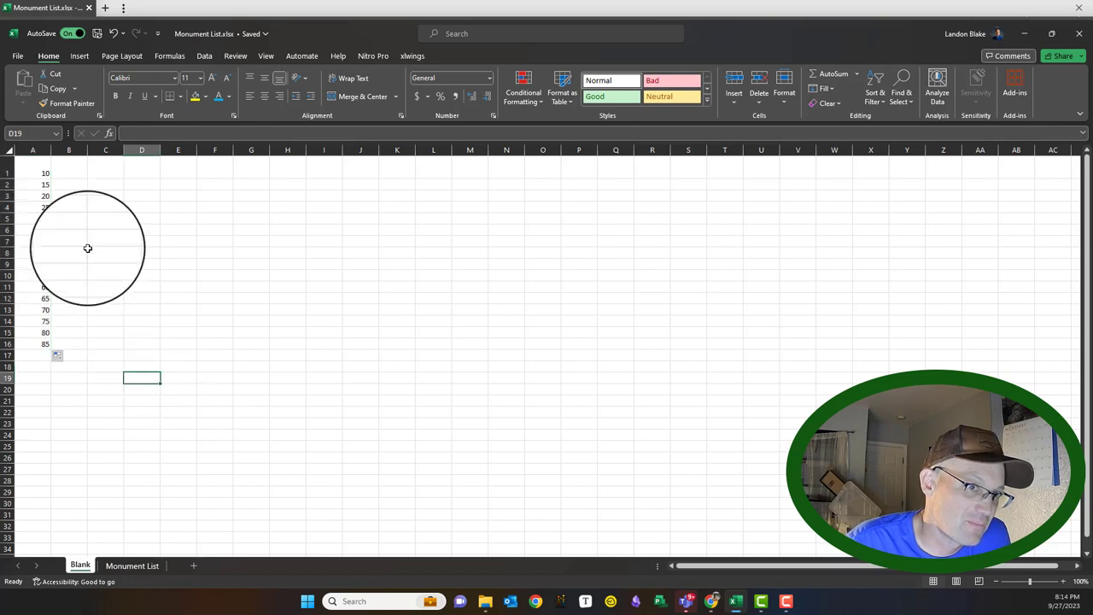
{"action": "left_click_drag", "start_coordinate": [46, 173], "coordinate": [46, 333]}
{"action": "left_click", "coordinate": [246, 352]}
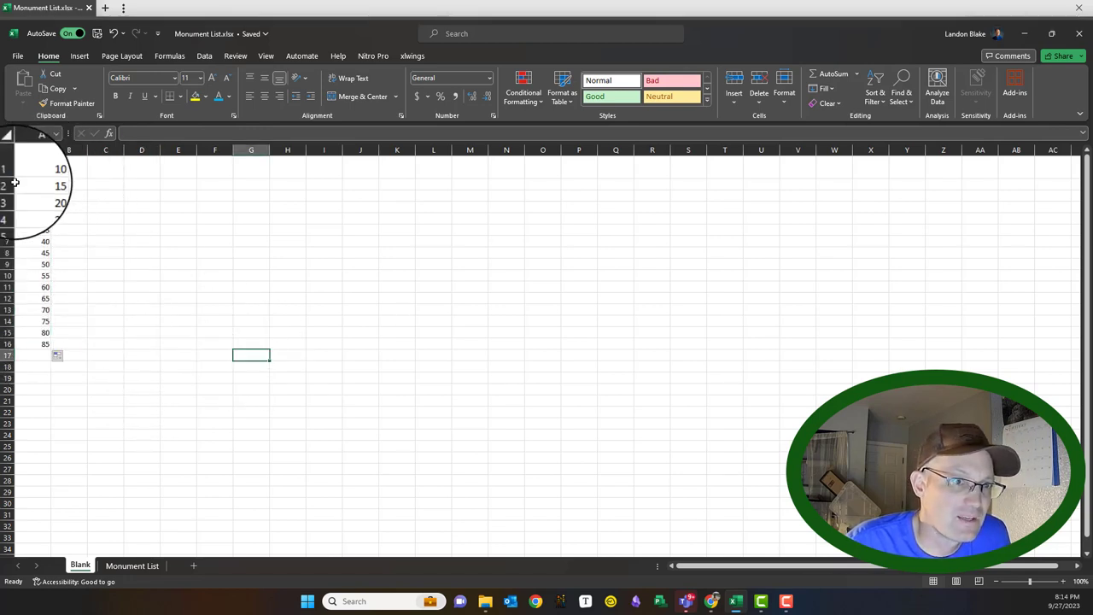
- Insert one blank row above row 2 and another above row 5, before the value 25
{"action": "left_click", "coordinate": [8, 184]}
{"action": "right_click", "coordinate": [6, 185]}
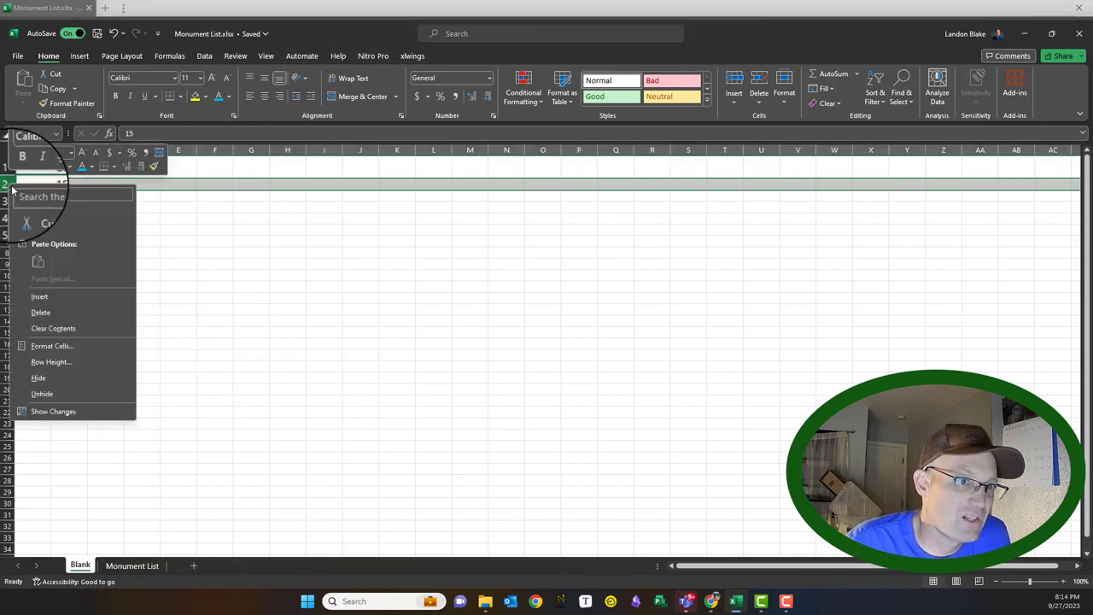
{"action": "left_click", "coordinate": [38, 293]}
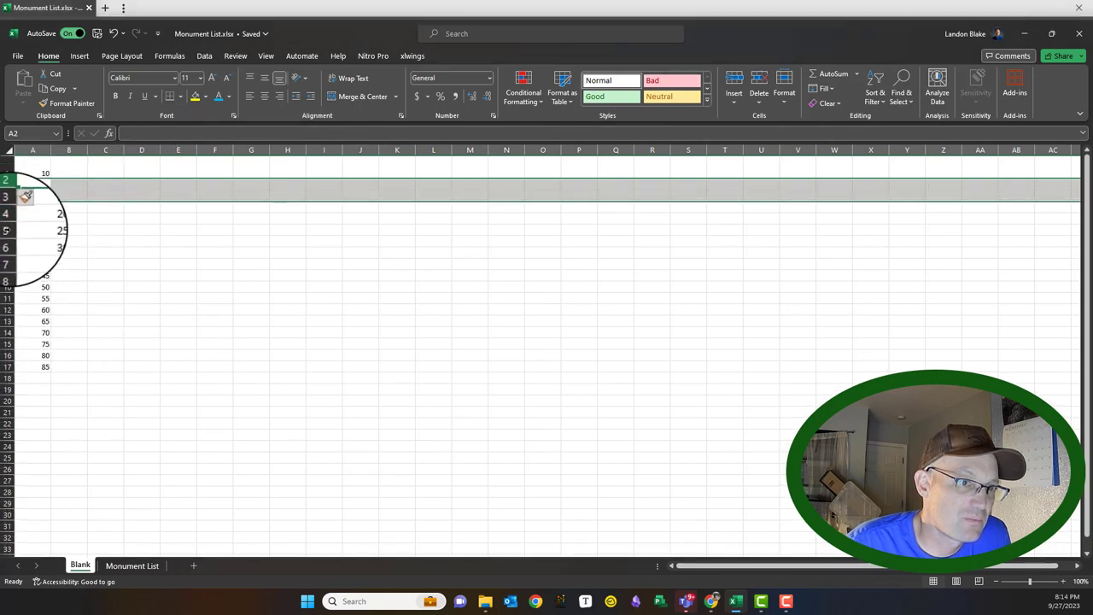
{"action": "right_click", "coordinate": [8, 231]}
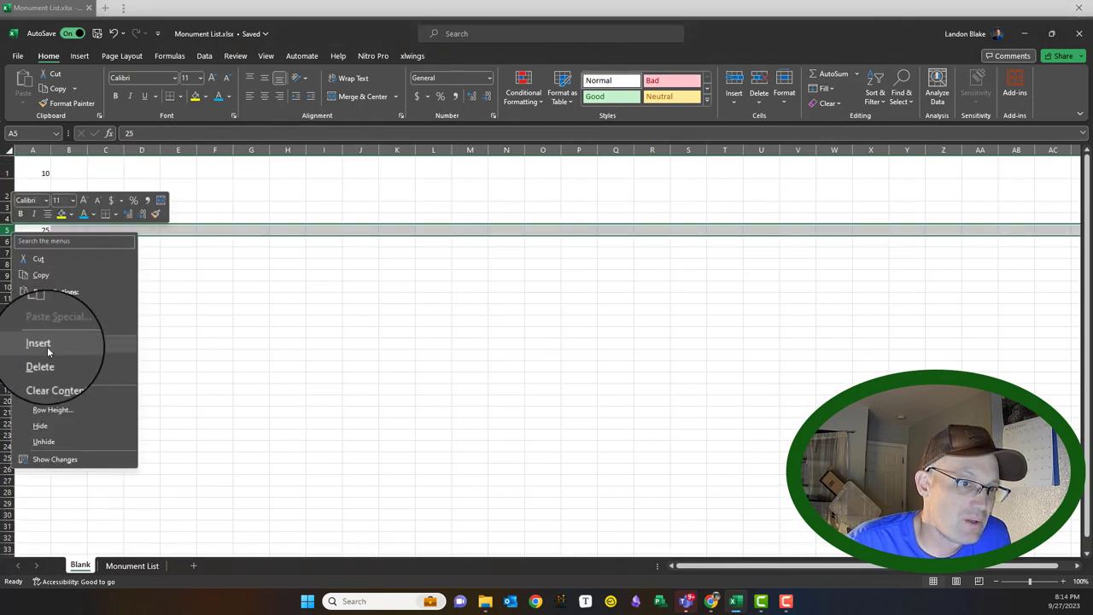
{"action": "left_click", "coordinate": [39, 344]}
{"action": "left_click", "coordinate": [209, 253]}
- Insert two blank columns, one at a time, before the column of numbers
{"action": "right_click", "coordinate": [41, 149]}
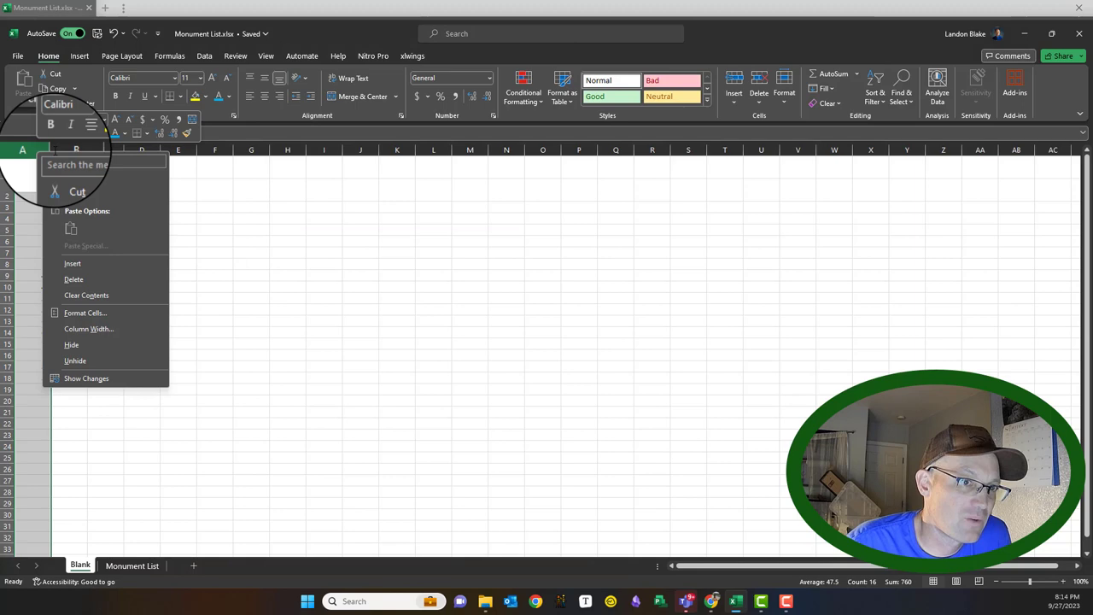
{"action": "left_click", "coordinate": [88, 264]}
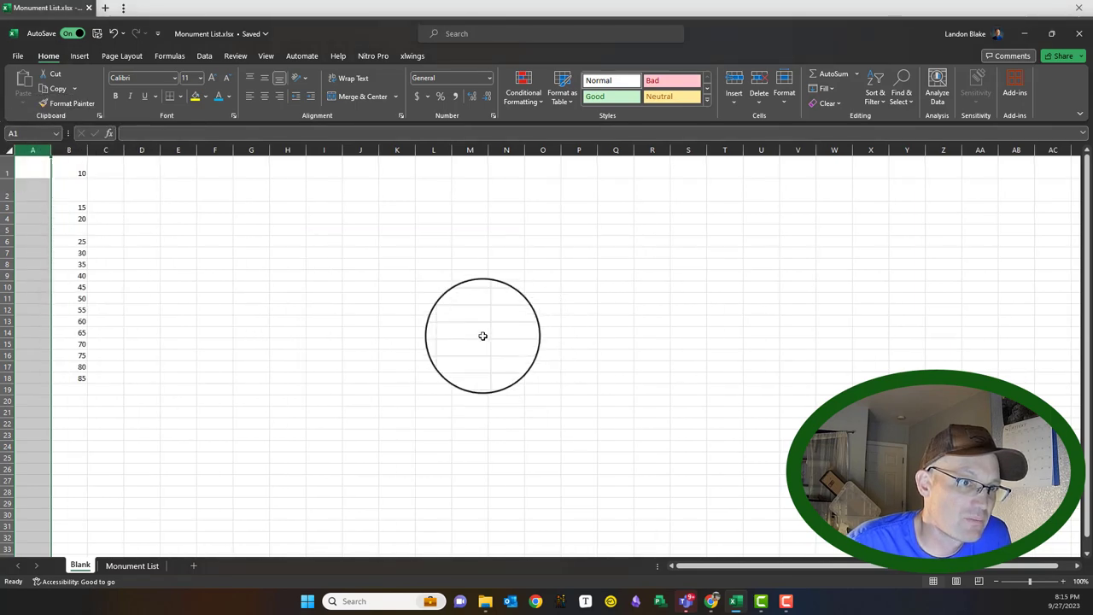
{"action": "left_click", "coordinate": [480, 333]}
{"action": "right_click", "coordinate": [34, 149]}
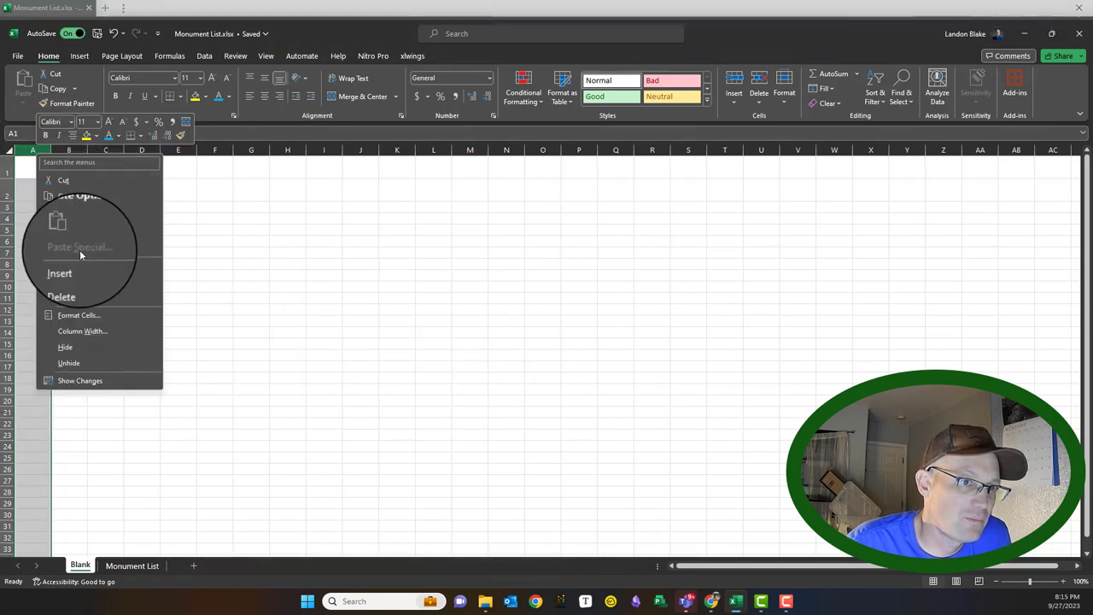
{"action": "left_click", "coordinate": [81, 266]}
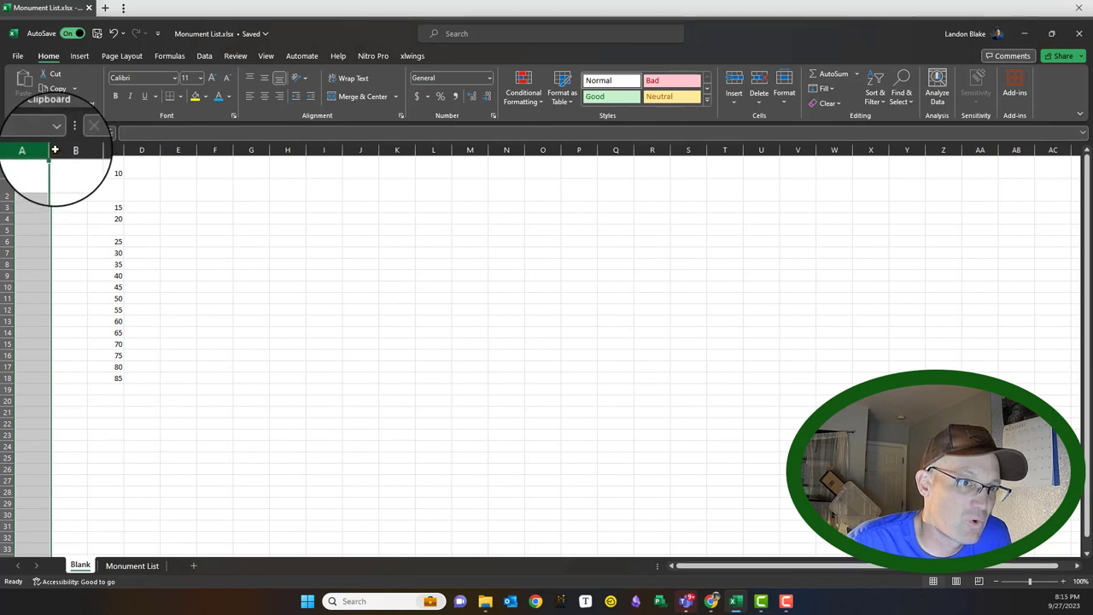
- Insert five more blank columns at once, using columns A to E as the selection
{"action": "left_click_drag", "start_coordinate": [34, 149], "coordinate": [165, 149]}
{"action": "right_click", "coordinate": [165, 150]}
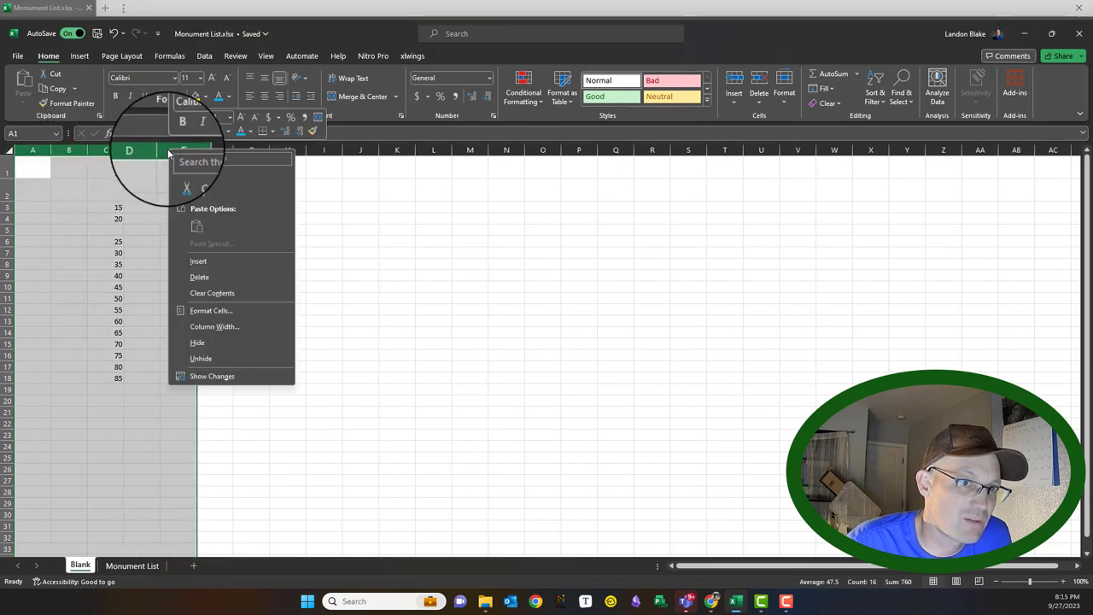
{"action": "left_click", "coordinate": [208, 261]}
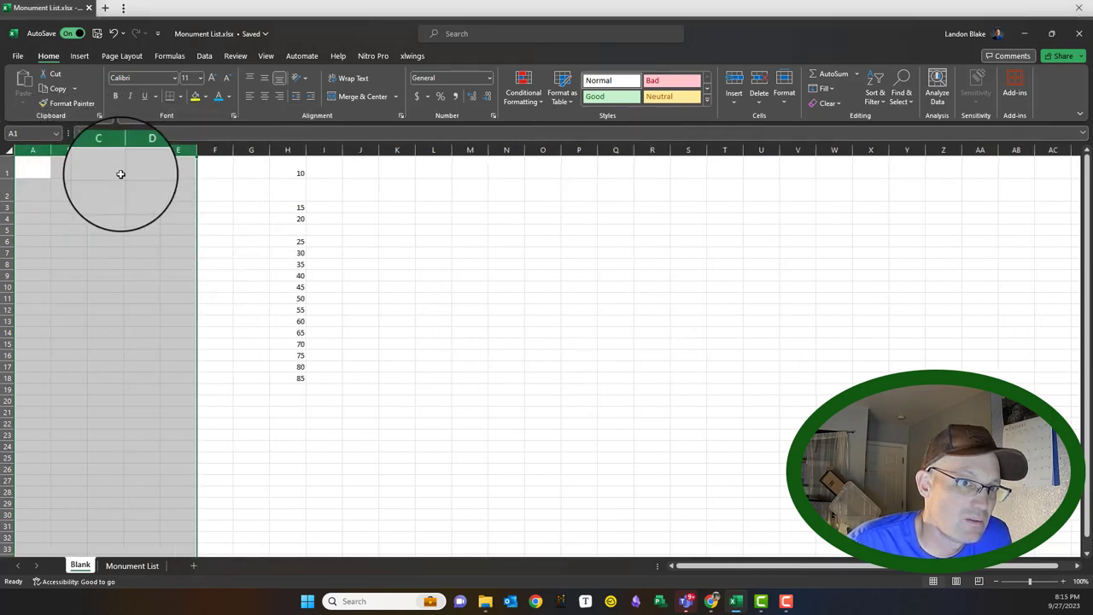
{"action": "left_click_drag", "start_coordinate": [407, 342], "coordinate": [400, 333]}
- Delete the blank columns A to G so the numbers move back to column A
{"action": "left_click_drag", "start_coordinate": [39, 149], "coordinate": [265, 152]}
{"action": "right_click", "coordinate": [262, 149]}
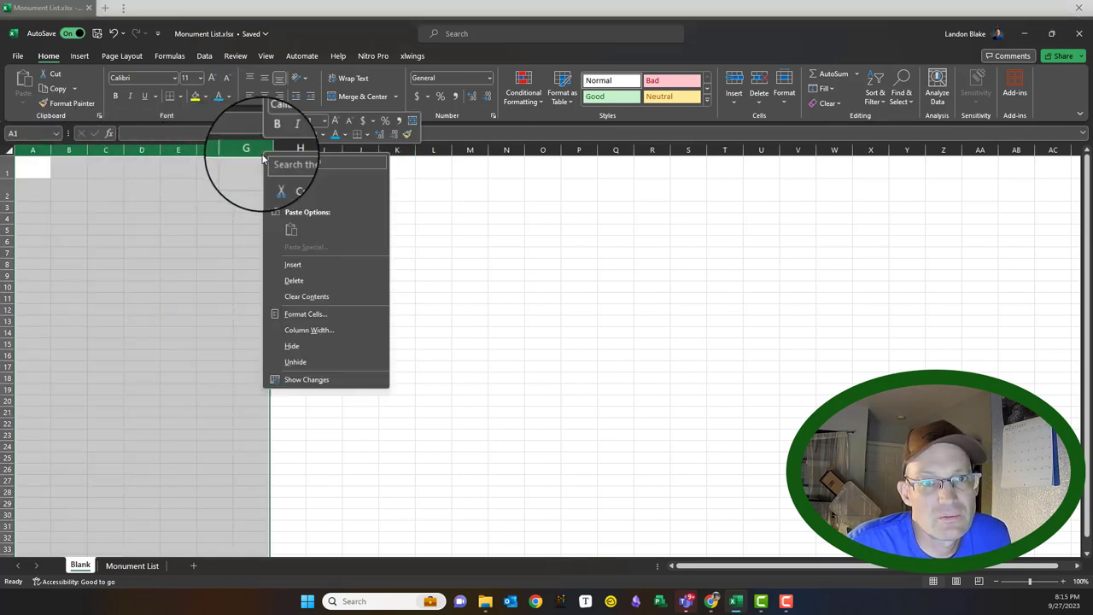
{"action": "left_click", "coordinate": [291, 176]}
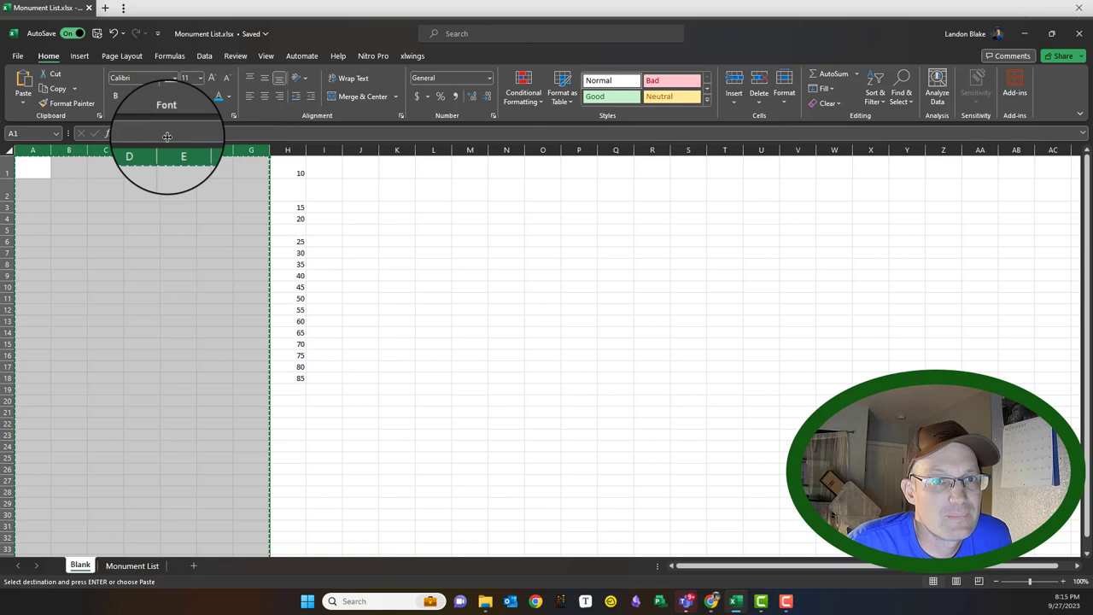
{"action": "right_click", "coordinate": [196, 151]}
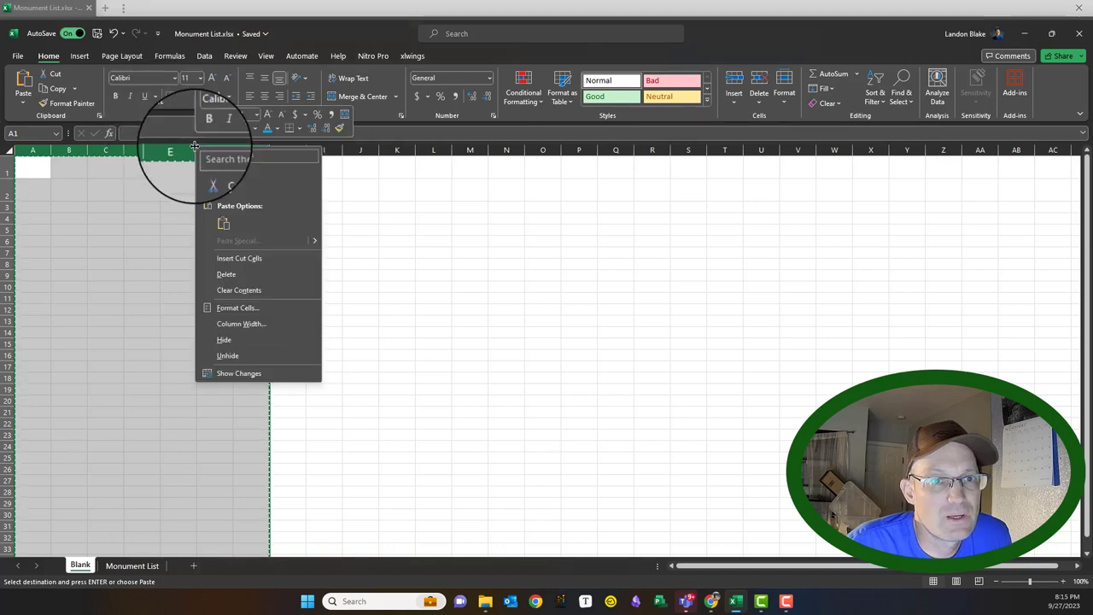
{"action": "left_click", "coordinate": [237, 275]}
{"action": "left_click_drag", "start_coordinate": [506, 344], "coordinate": [470, 344]}
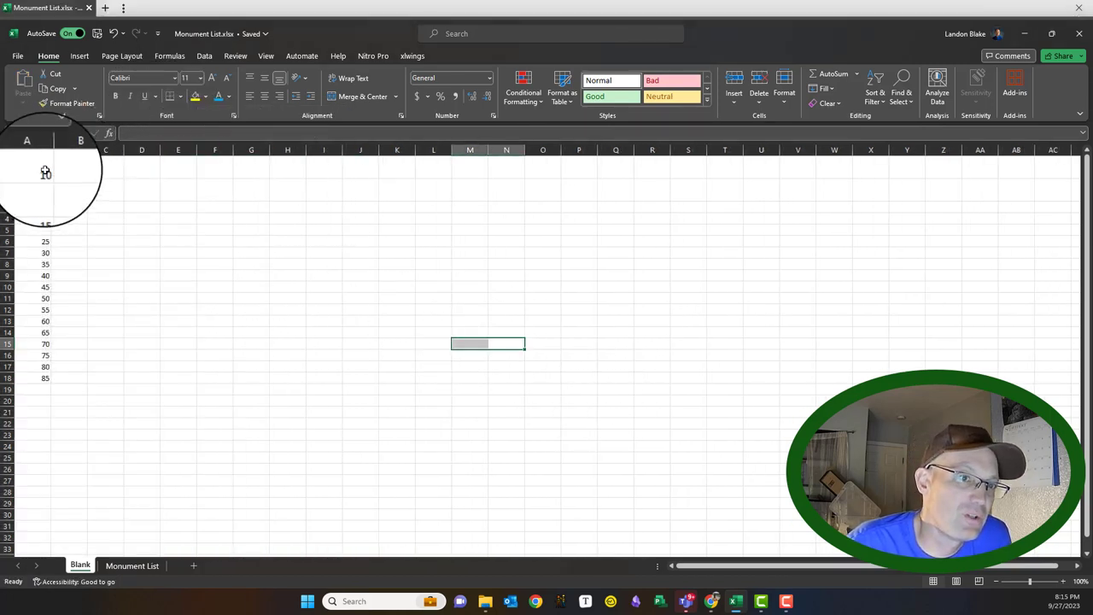
- Copy the range A1:A18 and paste it starting at cell D1
{"action": "left_click_drag", "start_coordinate": [45, 172], "coordinate": [48, 340]}
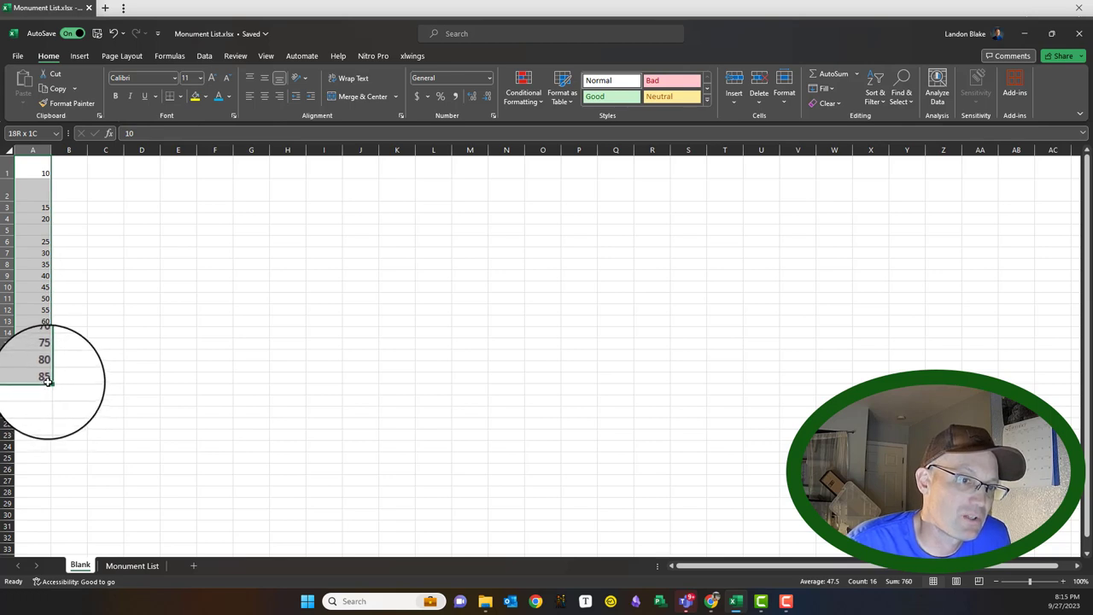
{"action": "left_click_drag", "start_coordinate": [48, 382], "coordinate": [49, 383]}
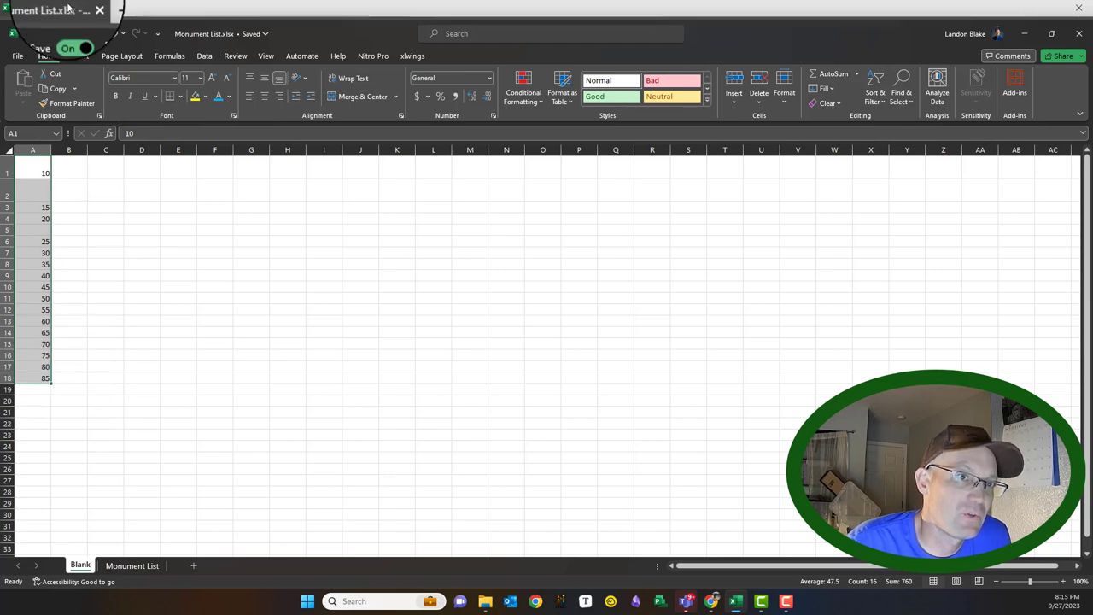
{"action": "left_click", "coordinate": [57, 89]}
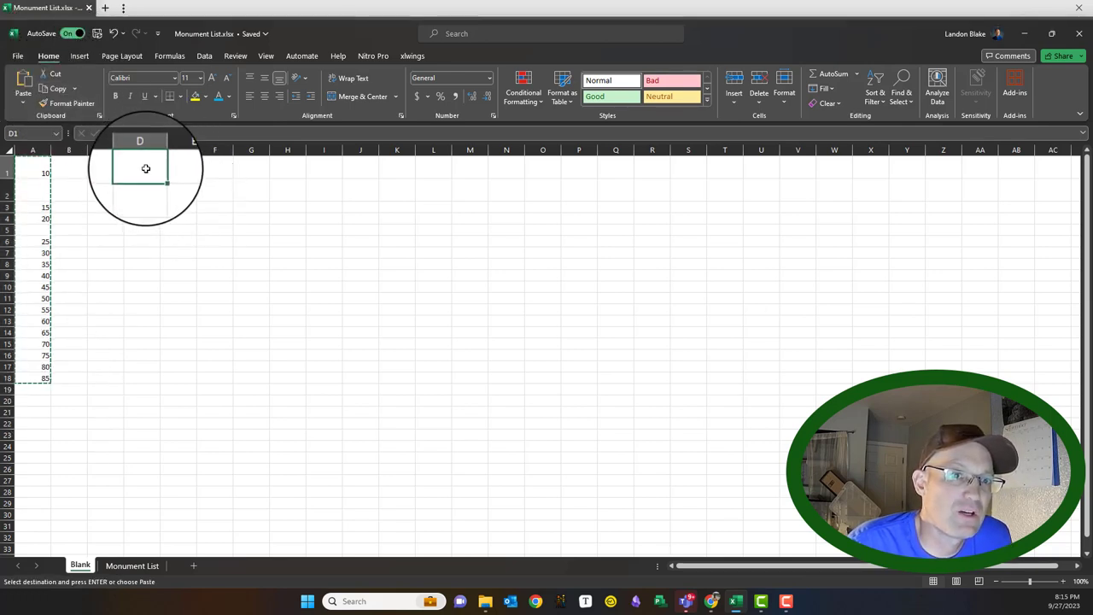
{"action": "left_click", "coordinate": [76, 89]}
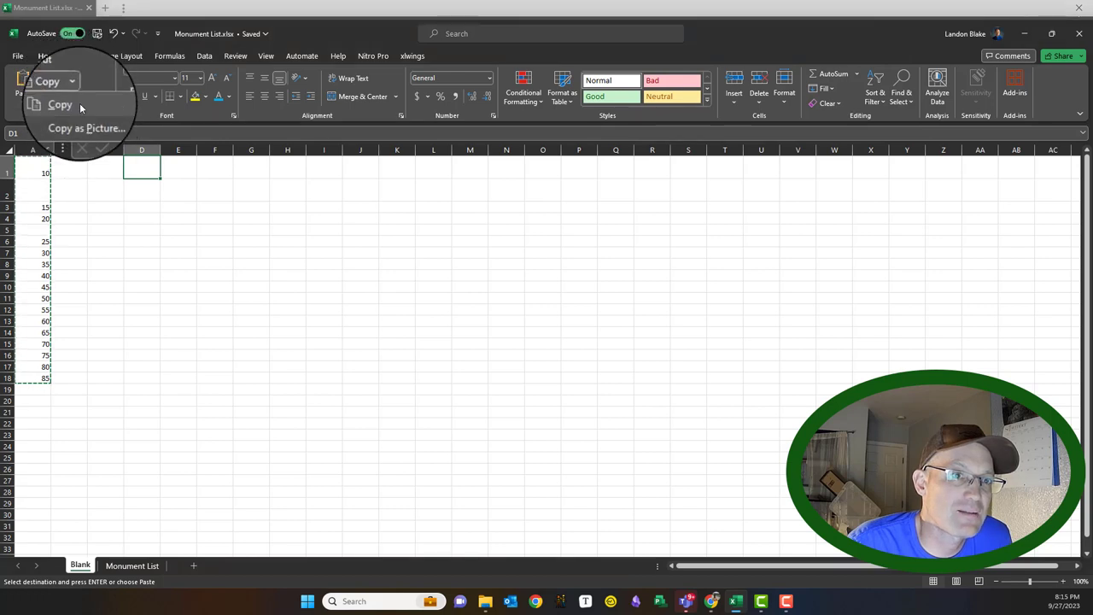
{"action": "left_click", "coordinate": [79, 104]}
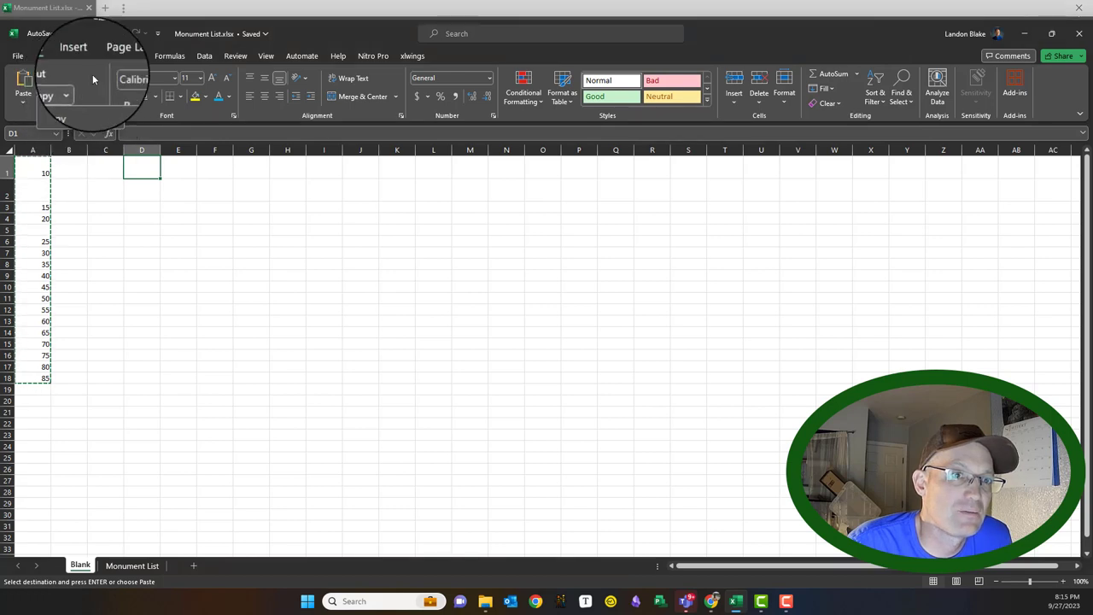
{"action": "left_click", "coordinate": [26, 92]}
- Paste another copy of the numbers starting at cell G12, and remove that copy
{"action": "left_click", "coordinate": [253, 307]}
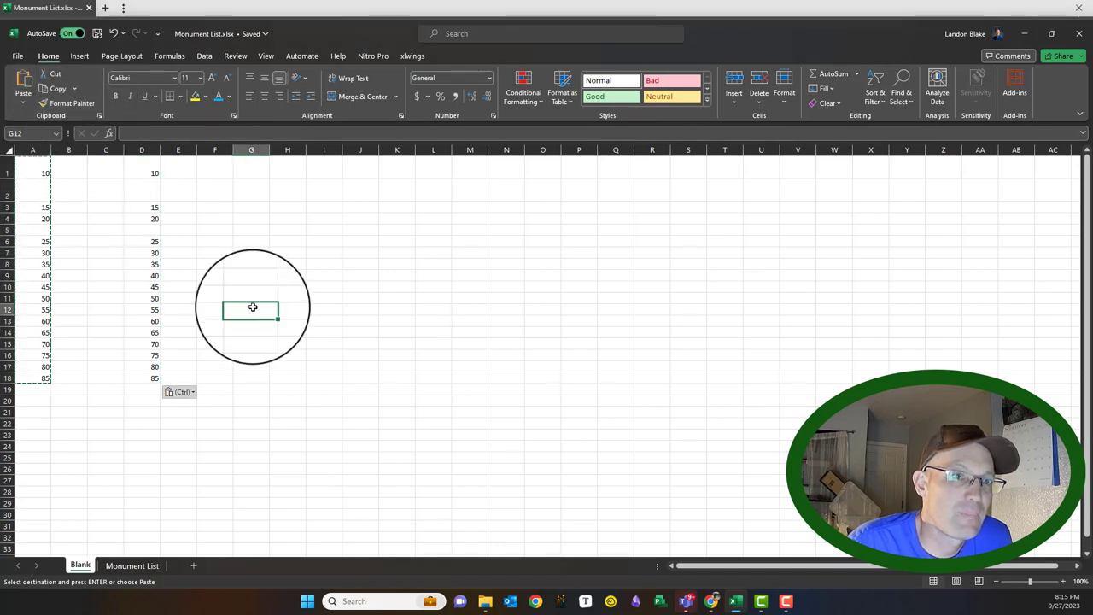
{"action": "left_click", "coordinate": [23, 102]}
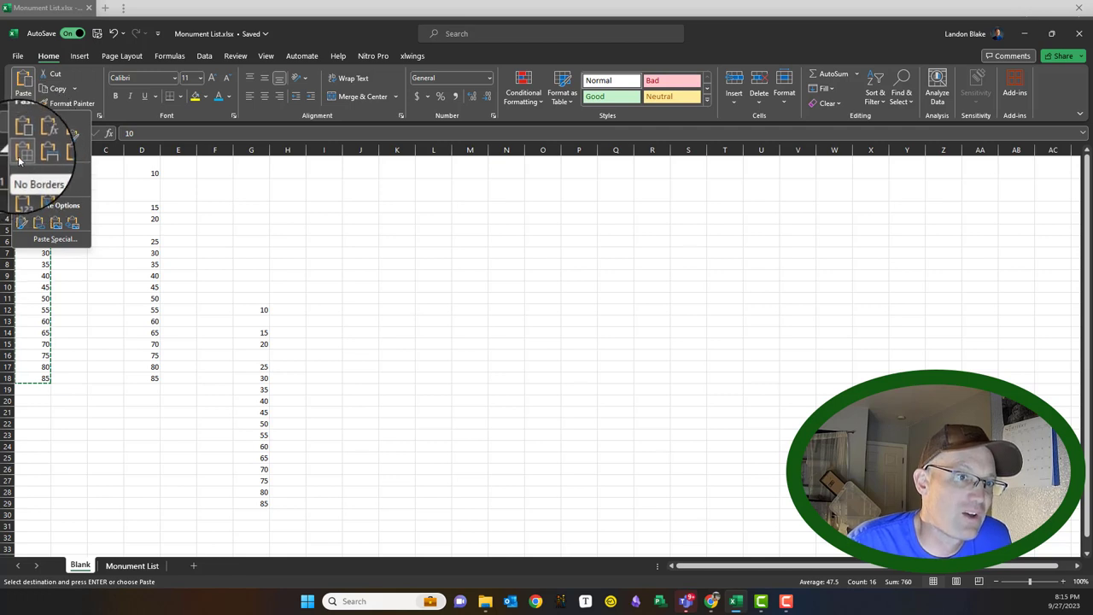
{"action": "left_click", "coordinate": [314, 242]}
{"action": "left_click", "coordinate": [215, 423]}
{"action": "key", "text": "Escape"}
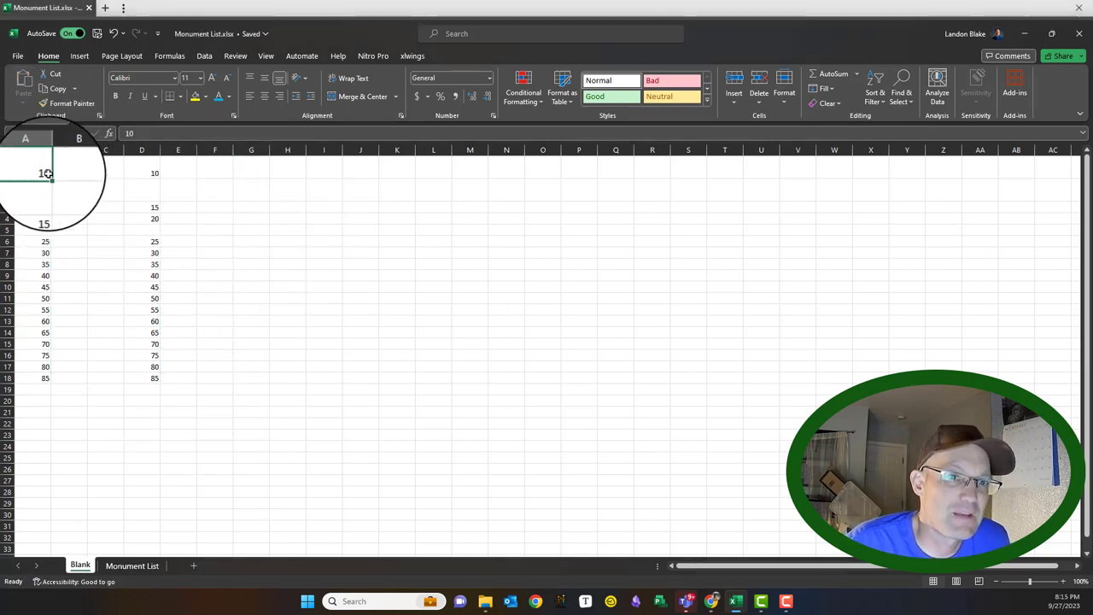
- Clear the contents of A1:D18, and undo, redo and again undo that clearing
{"action": "left_click_drag", "start_coordinate": [47, 173], "coordinate": [134, 374]}
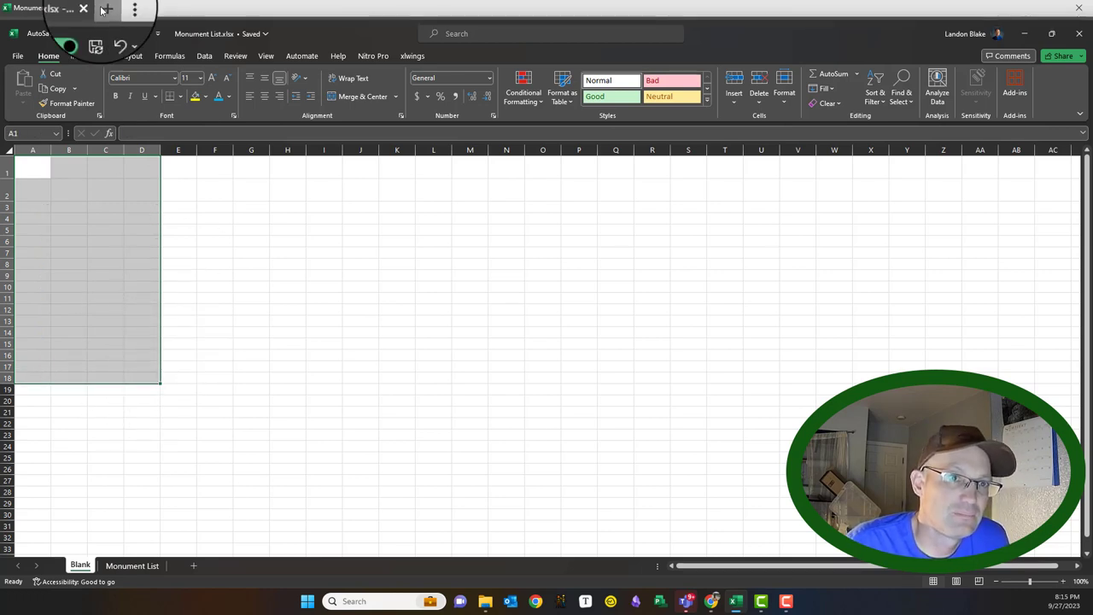
{"action": "left_click", "coordinate": [113, 34]}
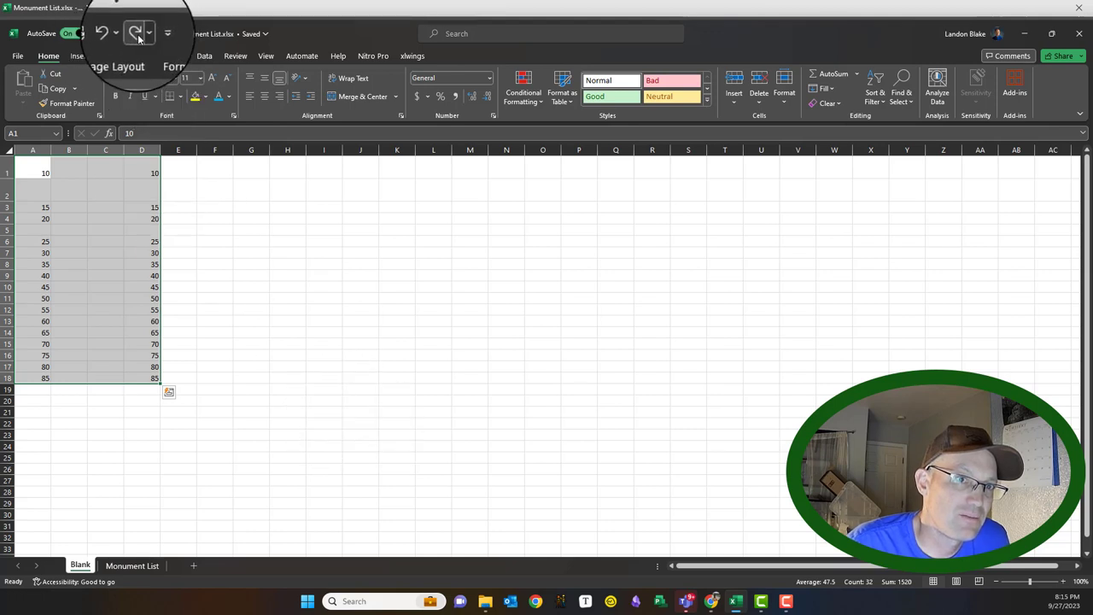
{"action": "left_click", "coordinate": [135, 34]}
{"action": "left_click", "coordinate": [113, 33]}
{"action": "left_click", "coordinate": [282, 310]}
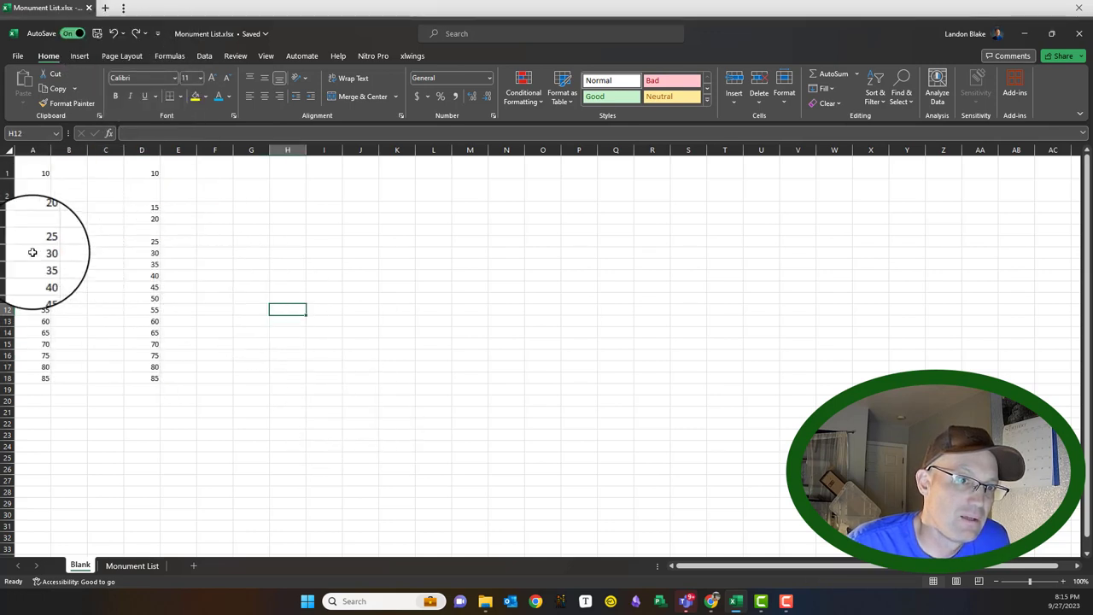
- Delete cells A6:A11 and shift the cells below them up
{"action": "left_click", "coordinate": [7, 230]}
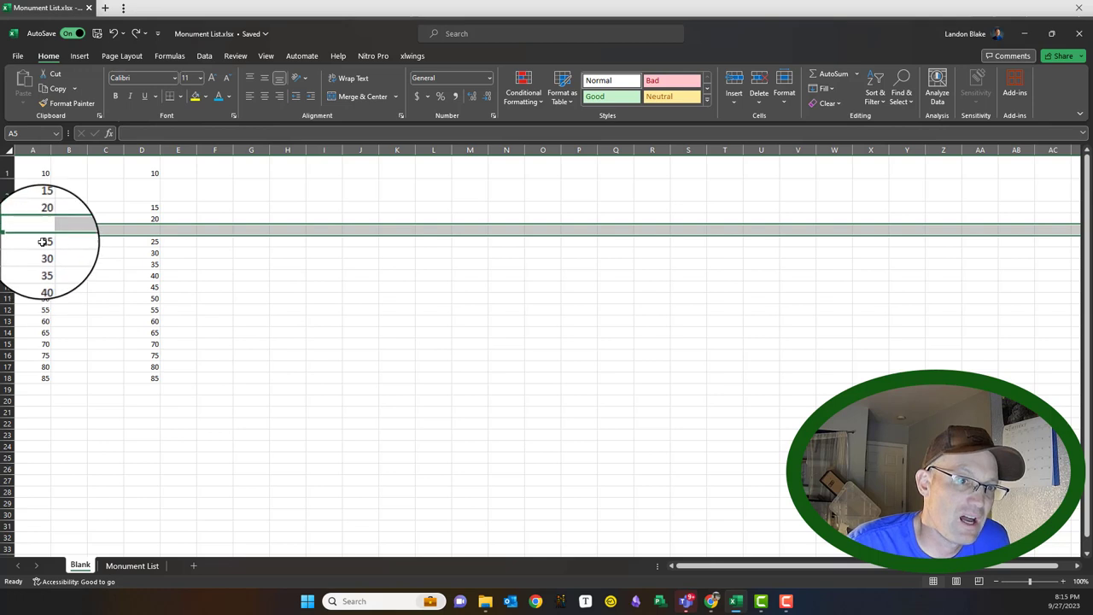
{"action": "left_click_drag", "start_coordinate": [43, 242], "coordinate": [38, 293]}
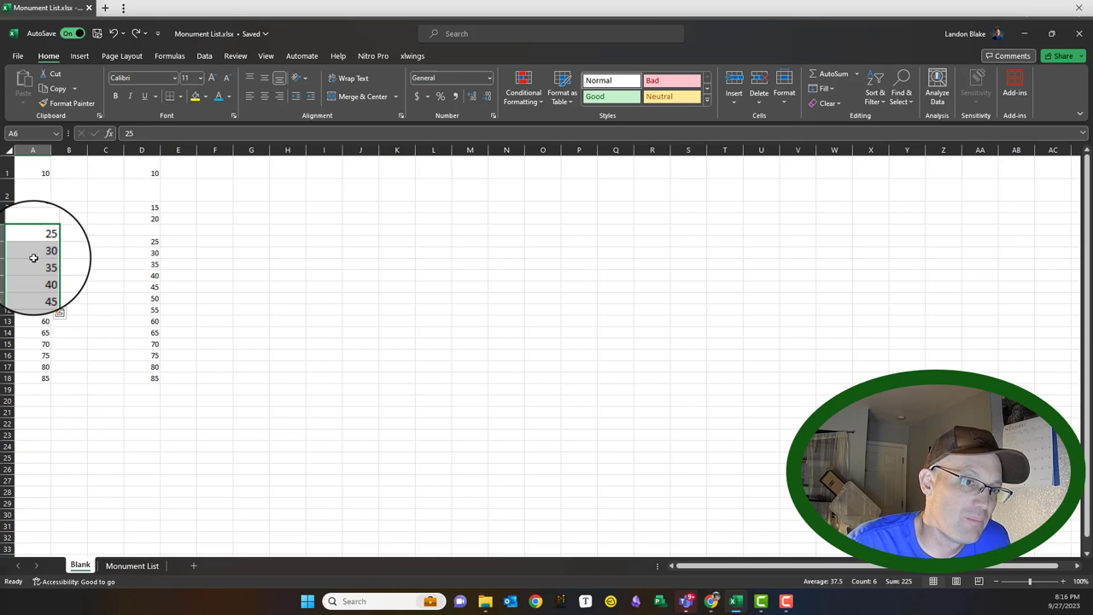
{"action": "right_click", "coordinate": [37, 242]}
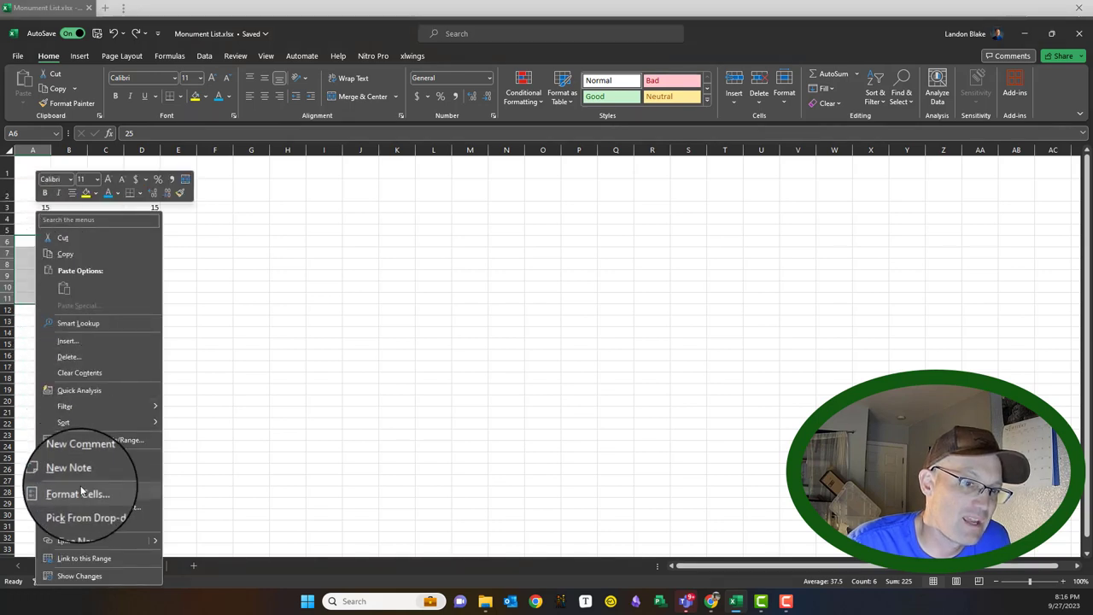
{"action": "left_click", "coordinate": [68, 356]}
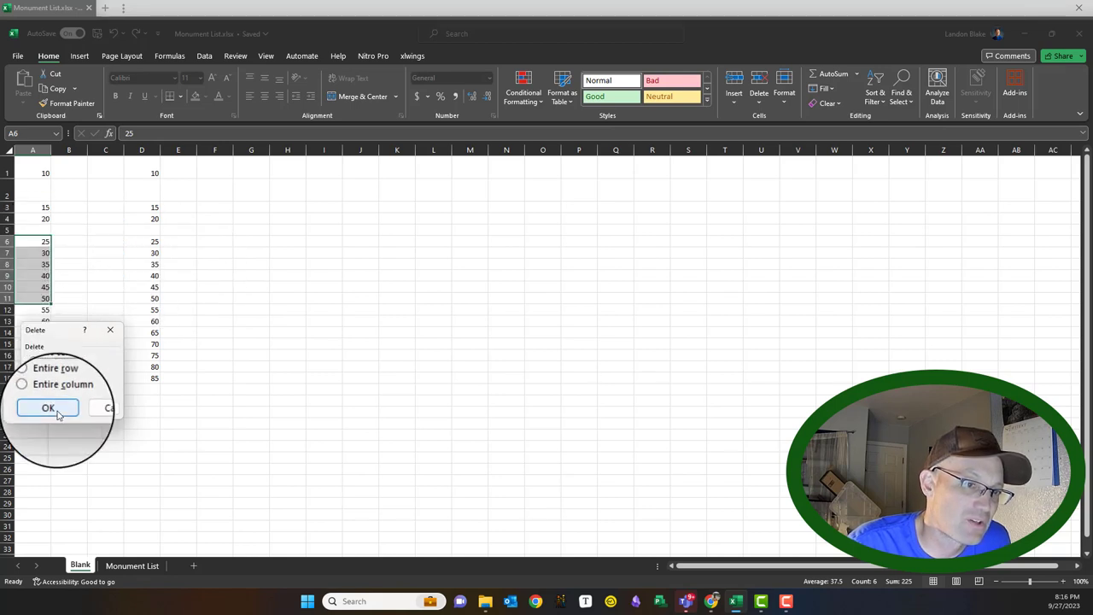
{"action": "left_click", "coordinate": [48, 407]}
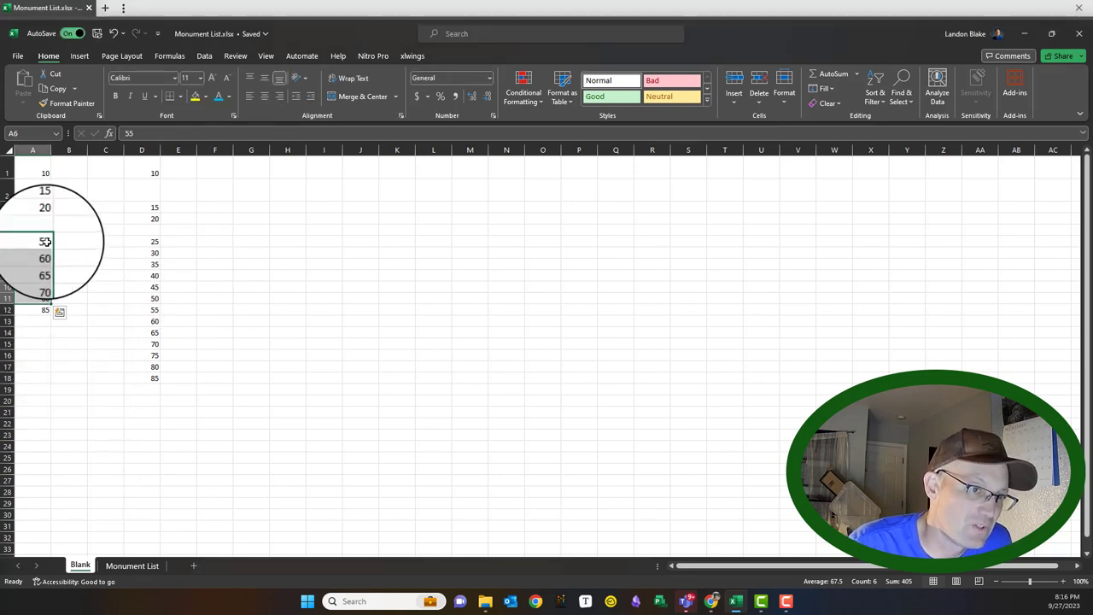
- Select the non-adjacent cells A3, A6, A8, A10 and A12 together, and clear the selection
{"action": "left_click", "coordinate": [313, 386]}
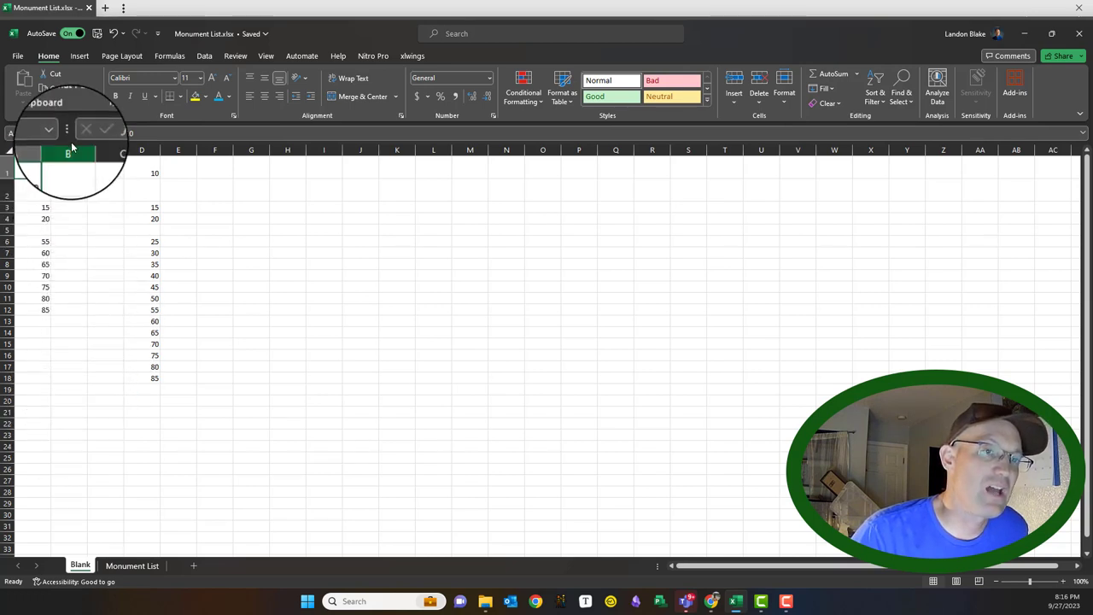
{"action": "left_click", "coordinate": [70, 356]}
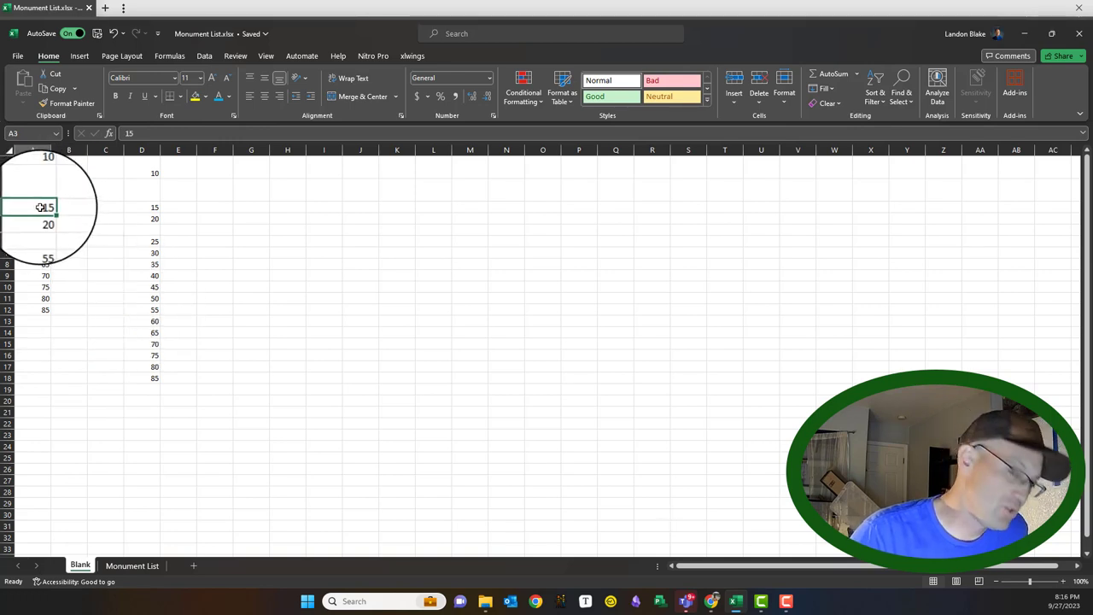
{"action": "left_click", "coordinate": [49, 243], "text": "ctrl"}
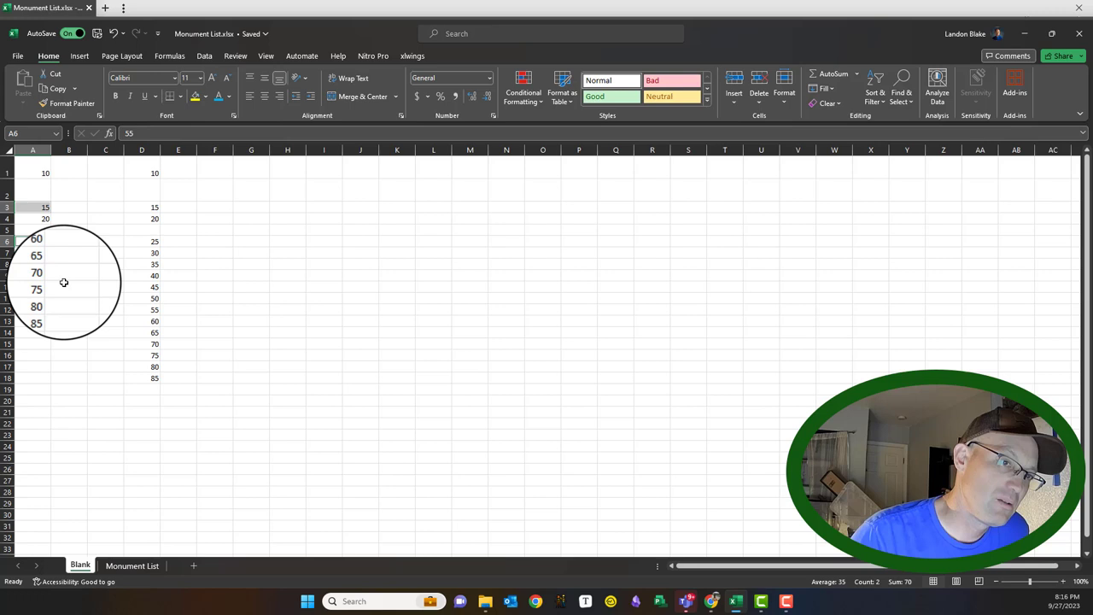
{"action": "left_click", "coordinate": [45, 264], "text": "ctrl"}
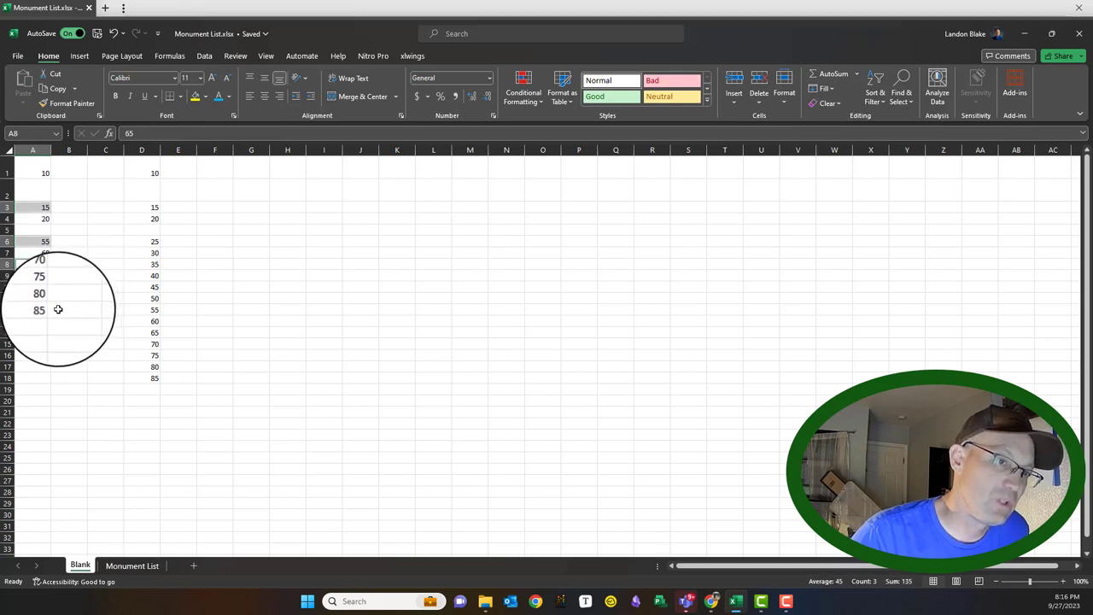
{"action": "left_click", "coordinate": [45, 287], "text": "ctrl"}
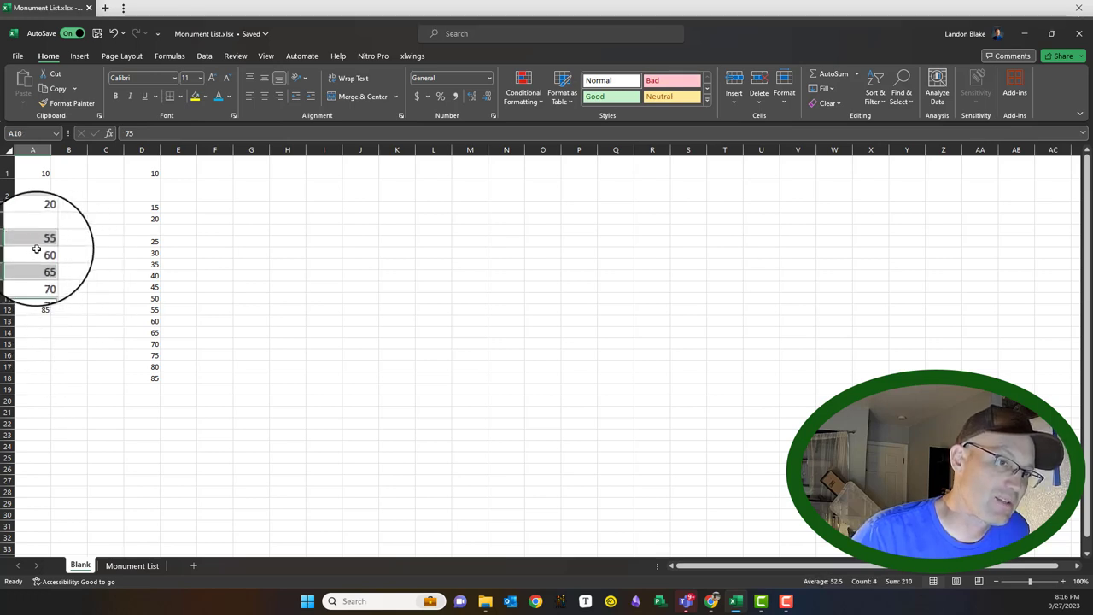
{"action": "left_click", "coordinate": [39, 309], "text": "ctrl"}
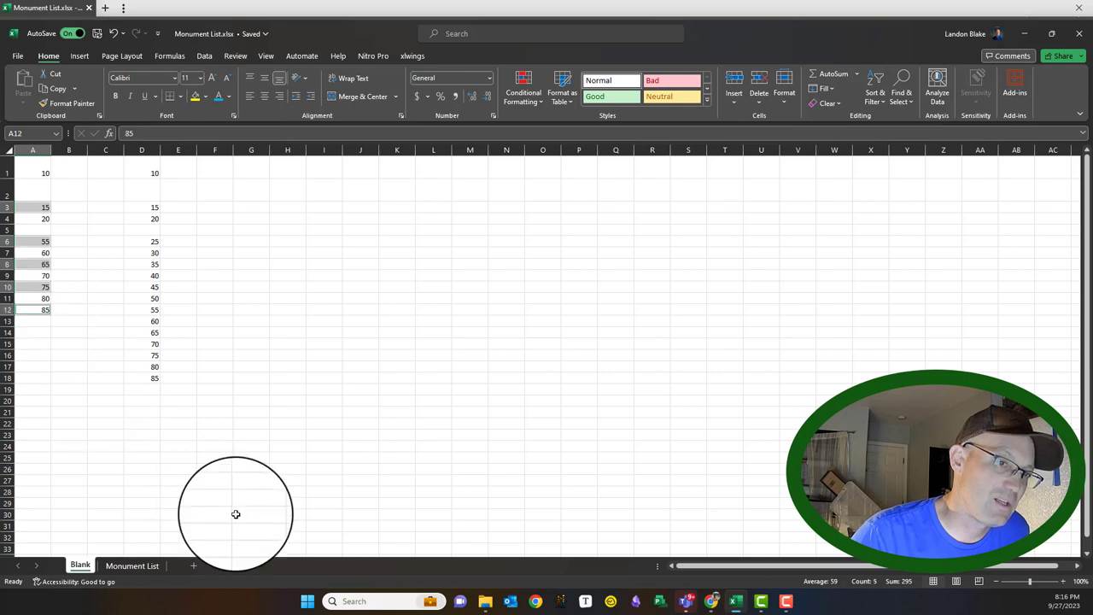
{"action": "left_click", "coordinate": [224, 491]}
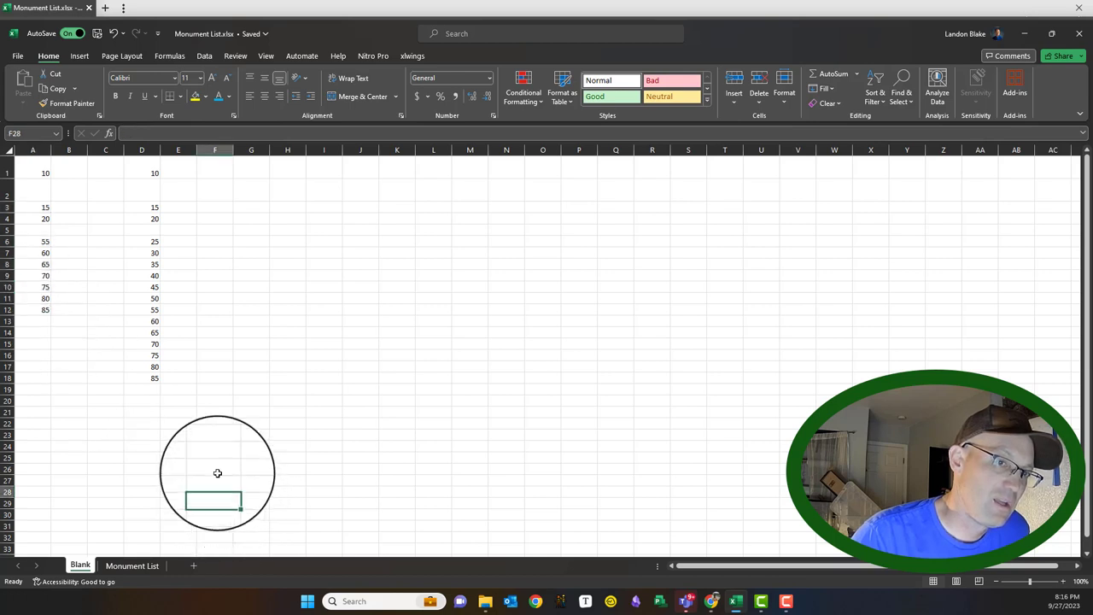
- Select the continuous range D6:D18, and select only the separate cells A3 and D3 together
{"action": "left_click", "coordinate": [154, 241]}
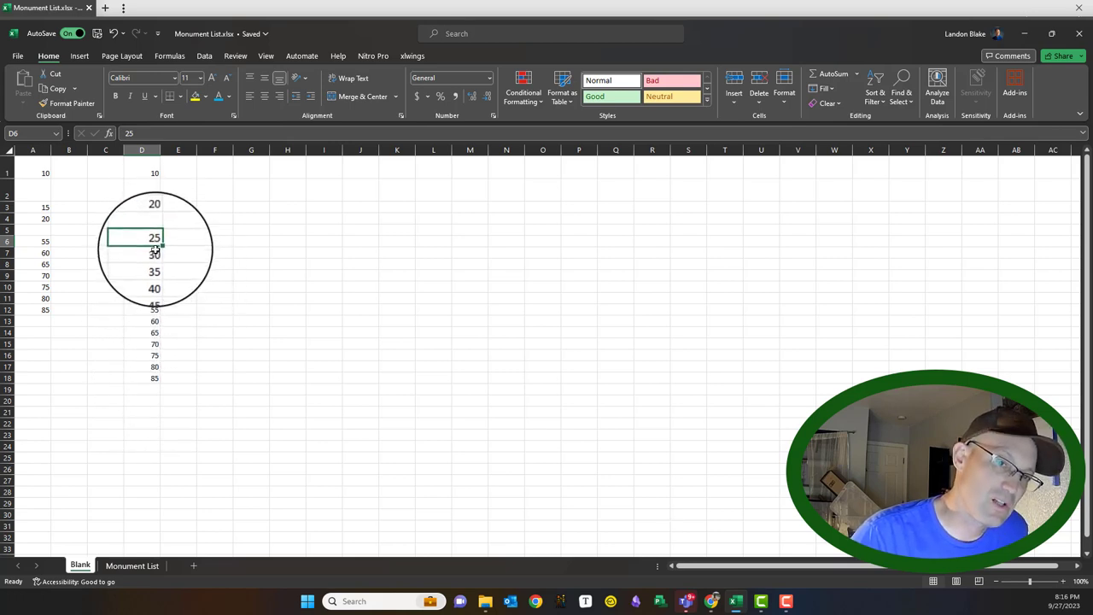
{"action": "left_click", "coordinate": [153, 382], "text": "shift"}
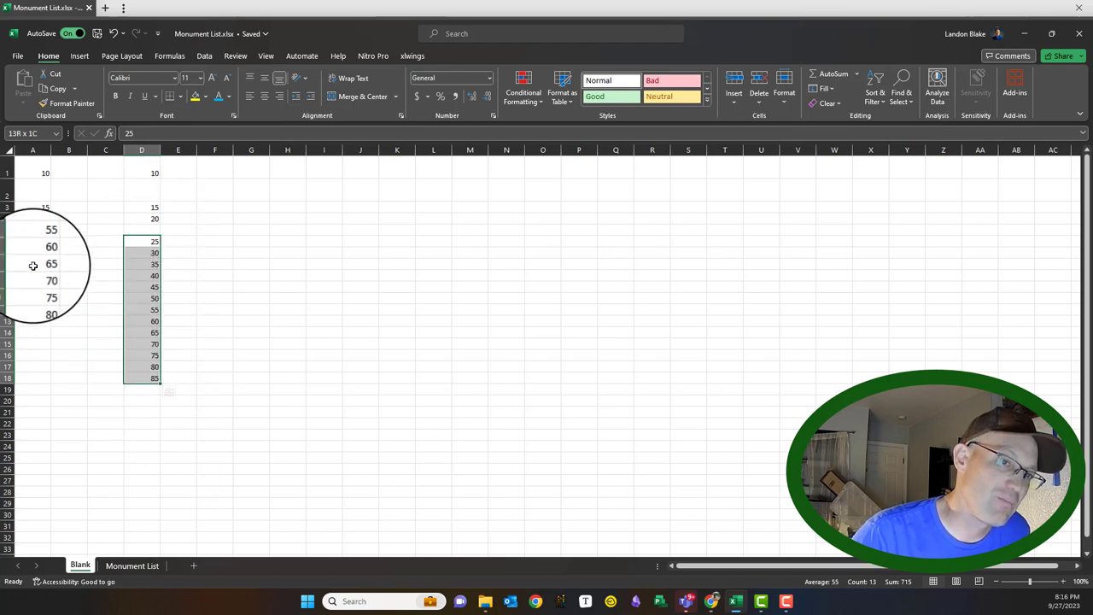
{"action": "left_click", "coordinate": [42, 207]}
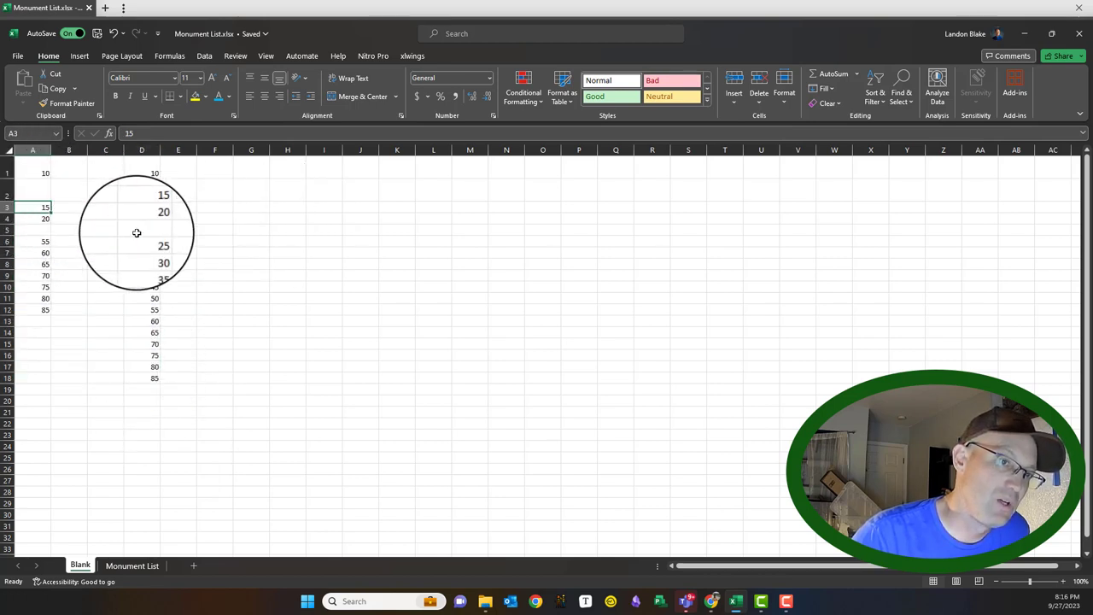
{"action": "left_click_drag", "start_coordinate": [153, 211], "coordinate": [47, 209]}
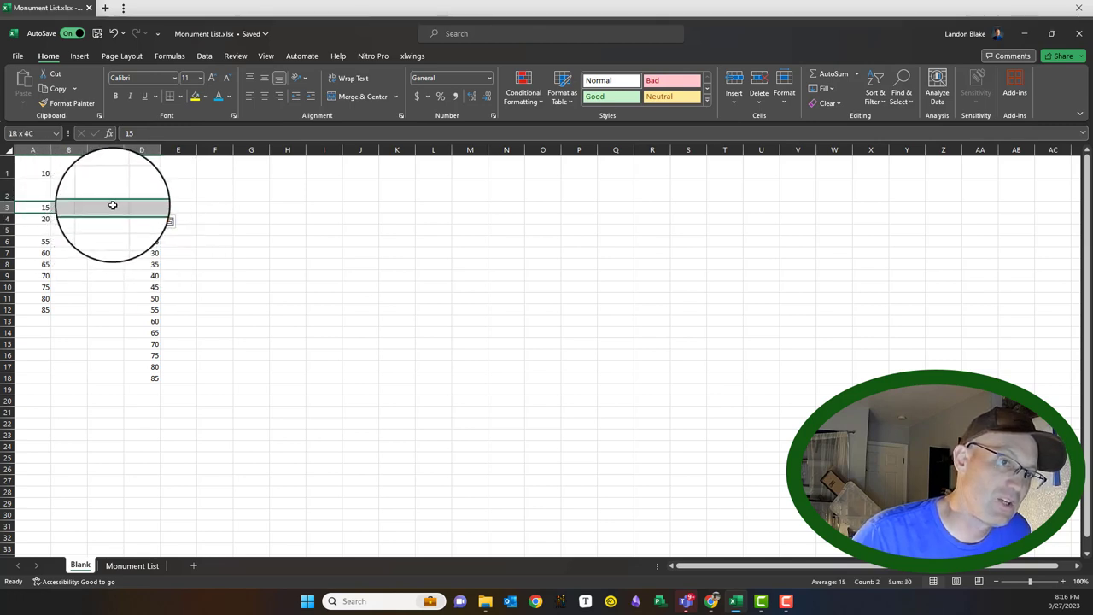
{"action": "key", "text": "ctrl+q"}
{"action": "key", "text": "Escape"}
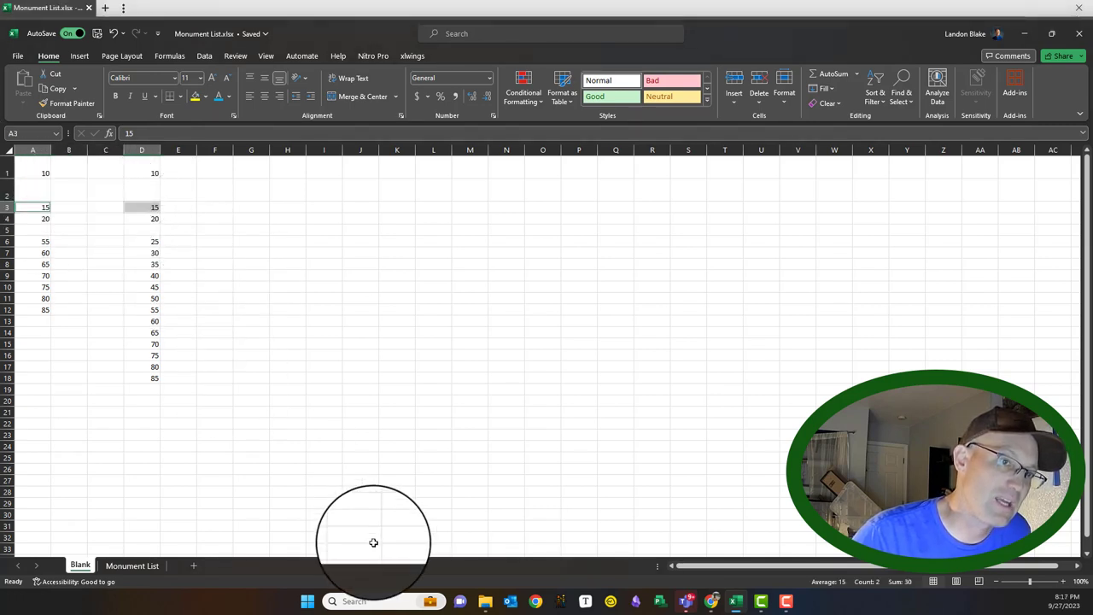
{"action": "left_click", "coordinate": [357, 357]}
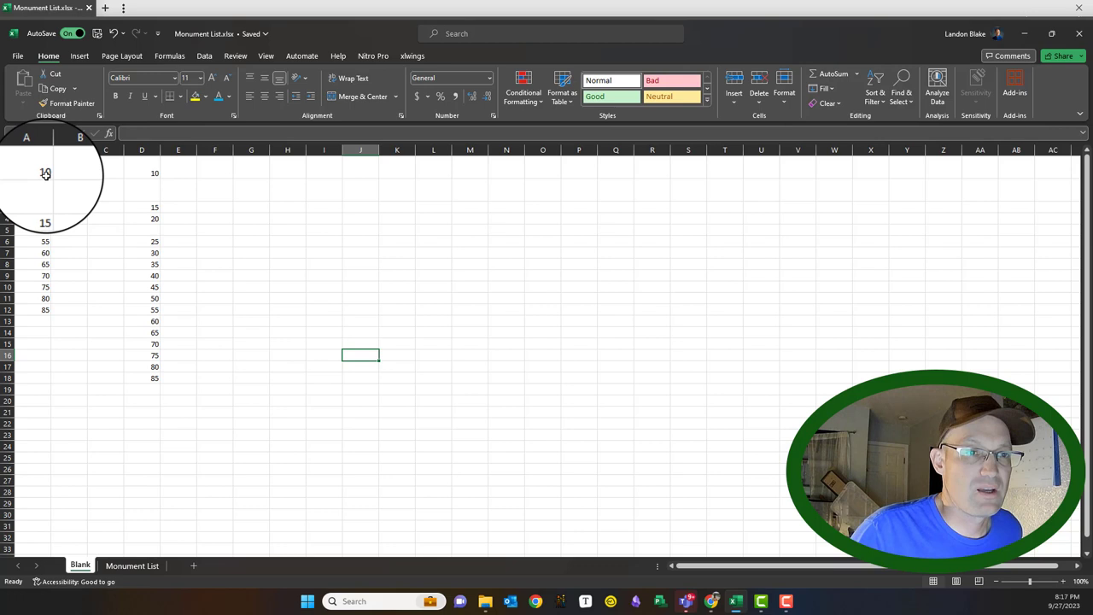
- Clear the contents of the range A1:D18
{"action": "left_click_drag", "start_coordinate": [45, 173], "coordinate": [138, 371]}
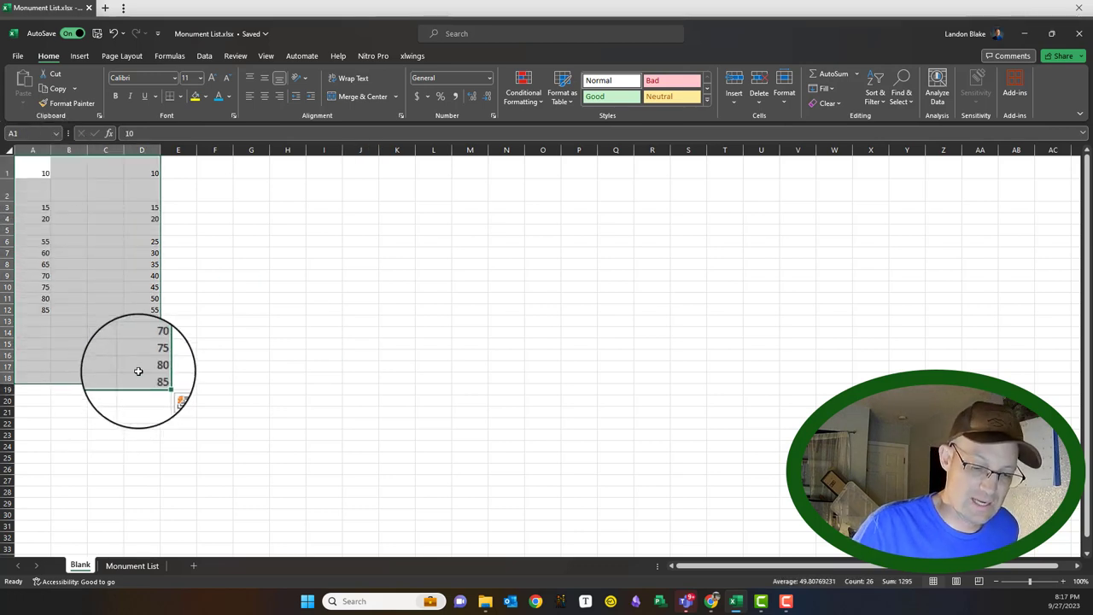
{"action": "left_click", "coordinate": [293, 362]}
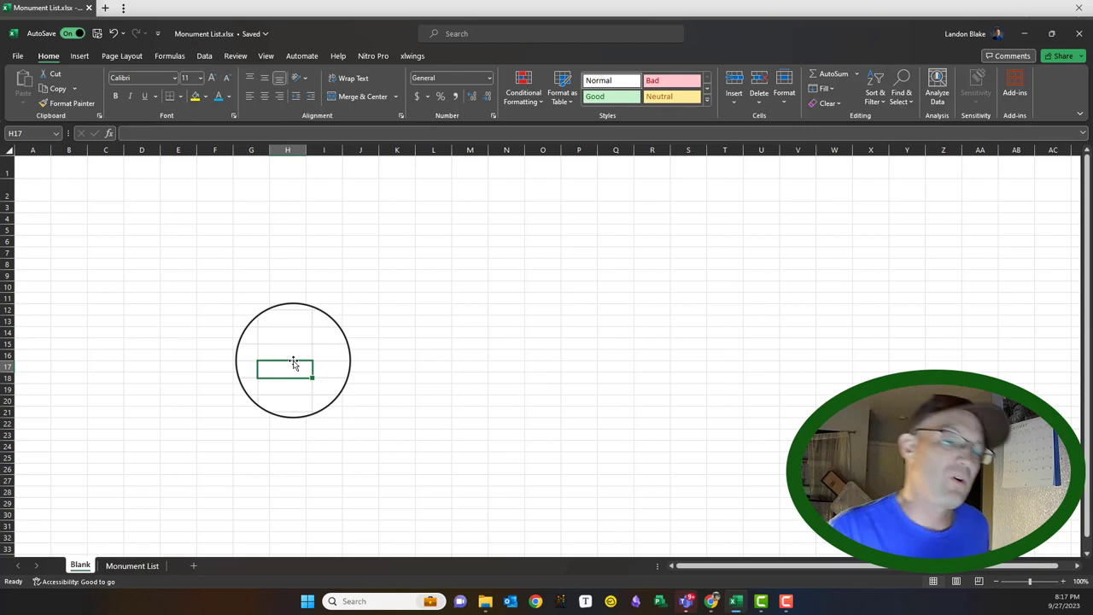
- Rename the Blank sheet as Nothing Here
{"action": "right_click", "coordinate": [89, 568]}
{"action": "left_click", "coordinate": [120, 411]}
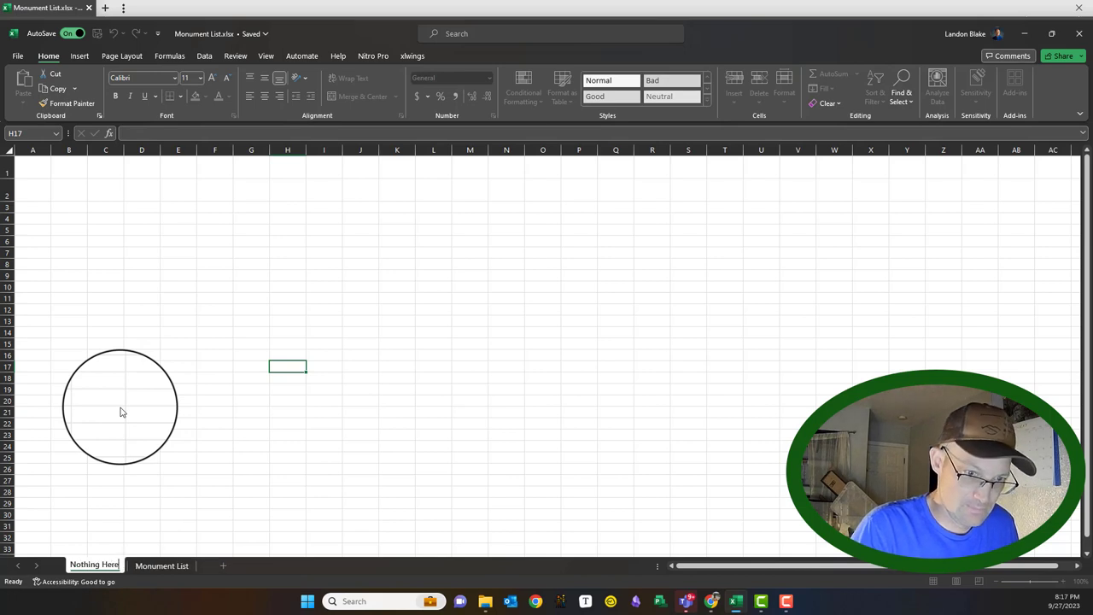
{"action": "key", "text": "Return"}
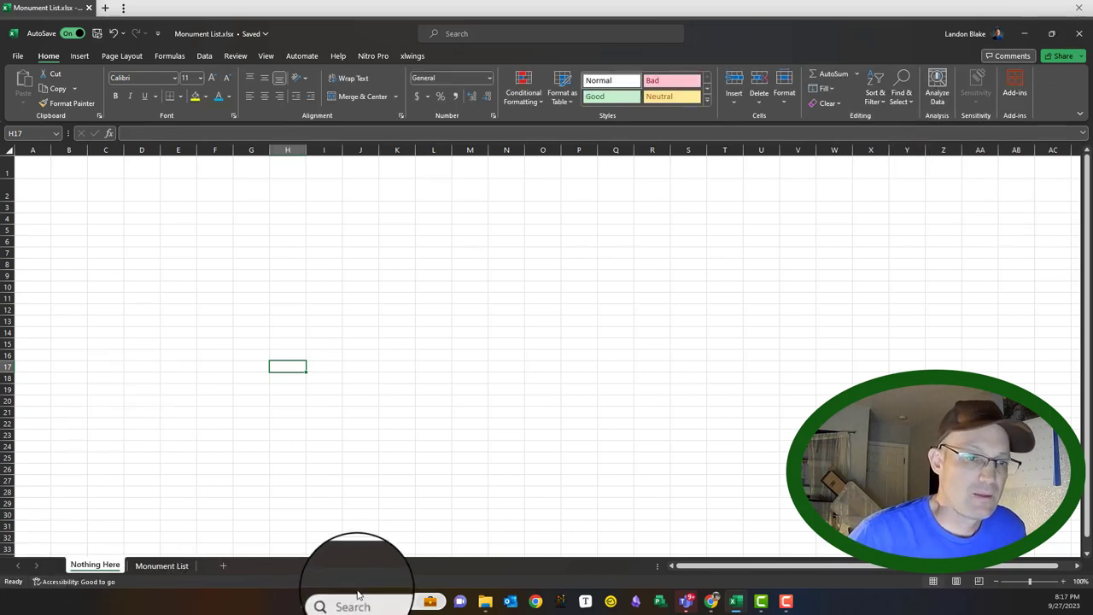
- Create a copy of the Nothing Here sheet at the end of the same workbook
{"action": "right_click", "coordinate": [81, 566]}
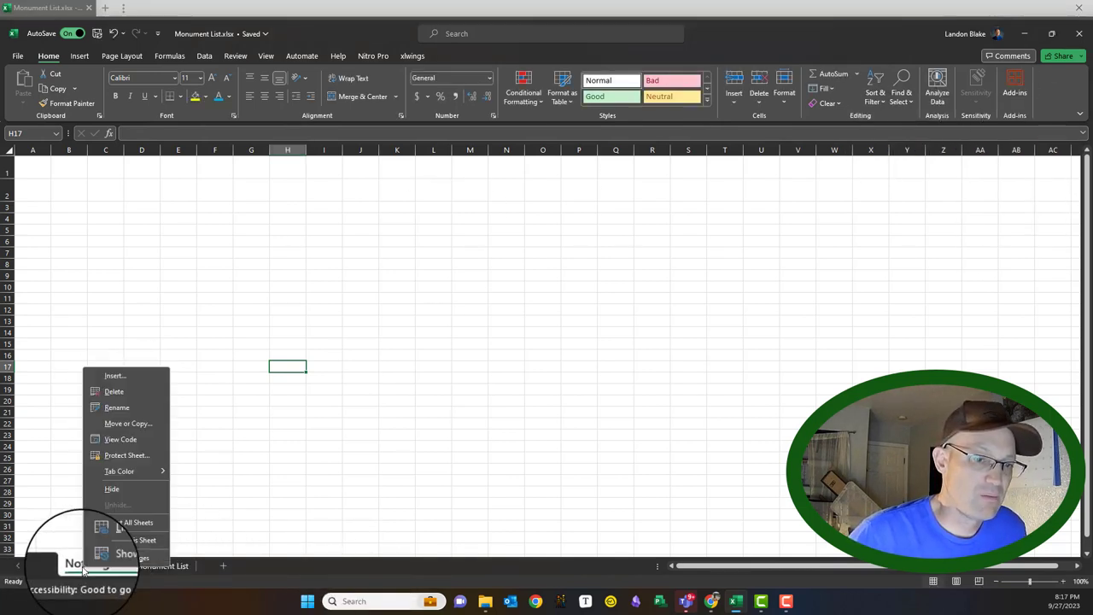
{"action": "left_click", "coordinate": [118, 426]}
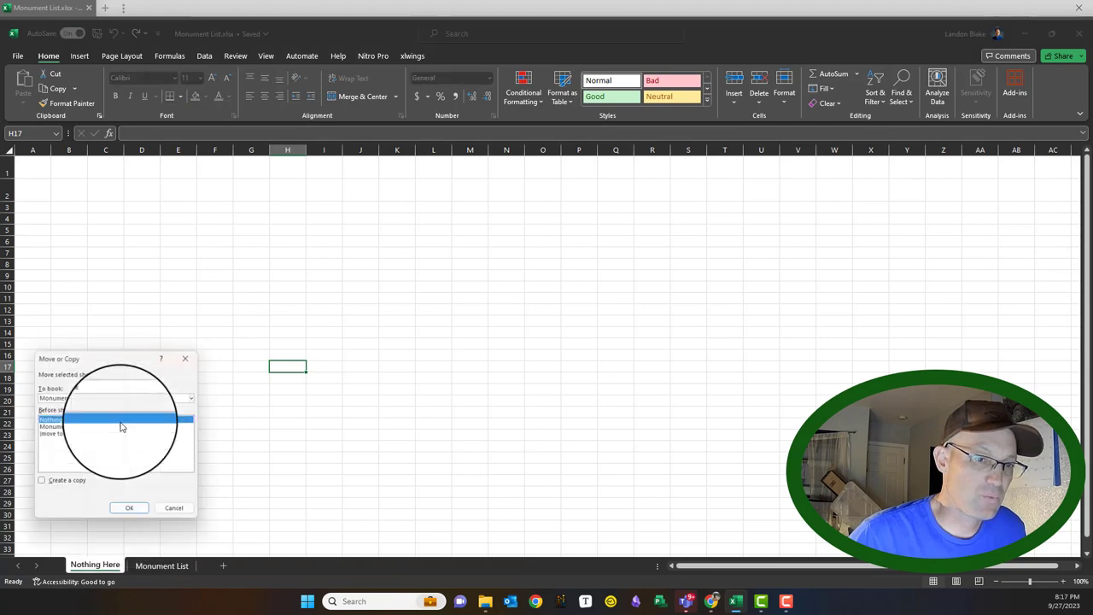
{"action": "left_click", "coordinate": [40, 484]}
{"action": "left_click", "coordinate": [60, 435]}
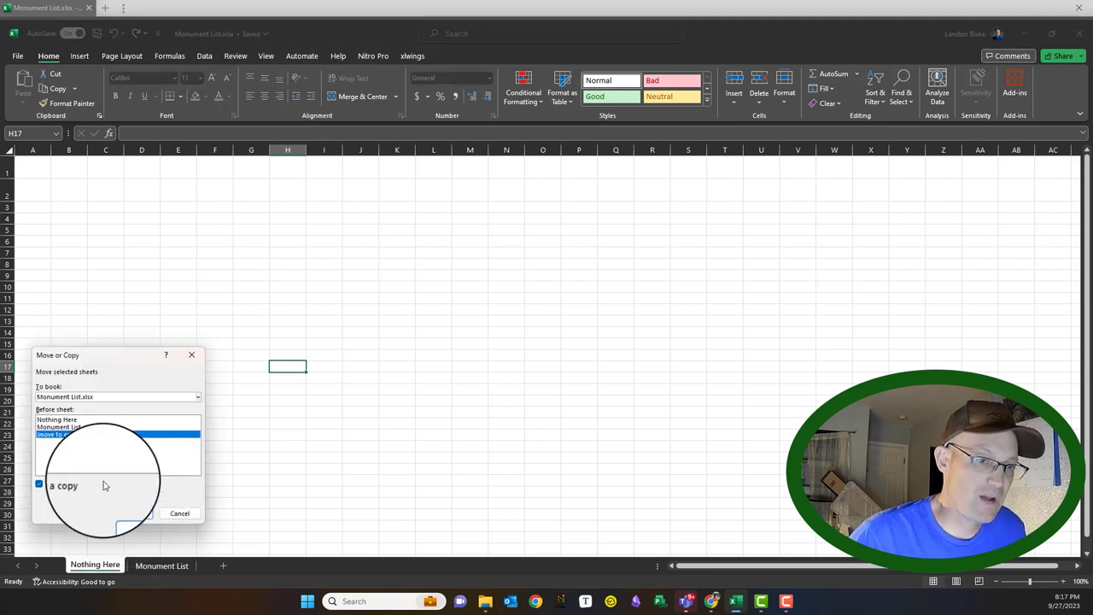
{"action": "left_click", "coordinate": [134, 513]}
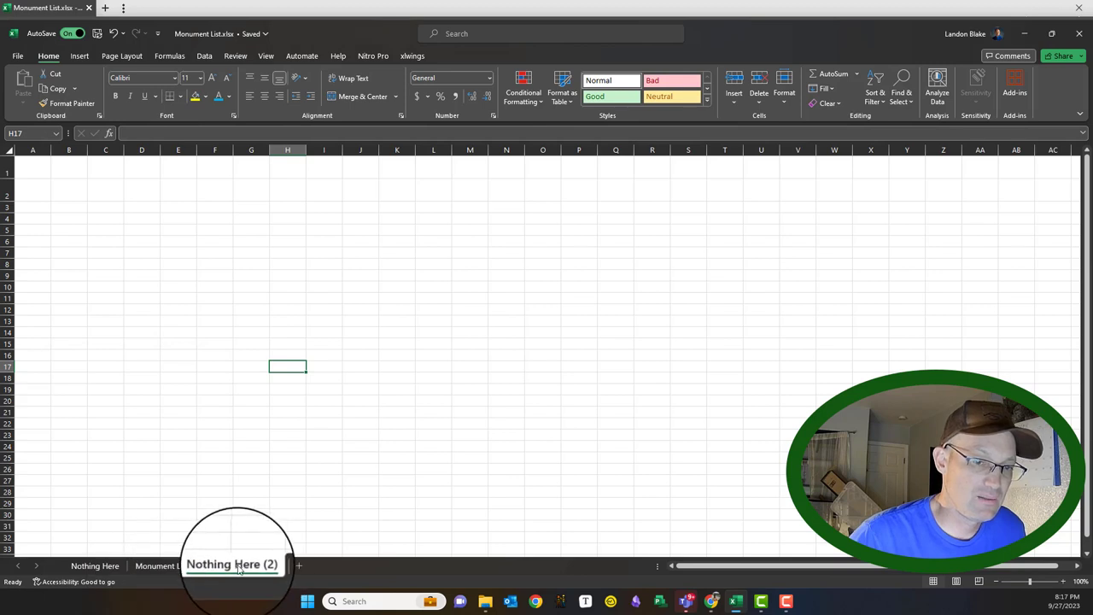
- Rename the duplicated sheet as Copy and move it in front of the Monument List sheet
{"action": "right_click", "coordinate": [239, 571]}
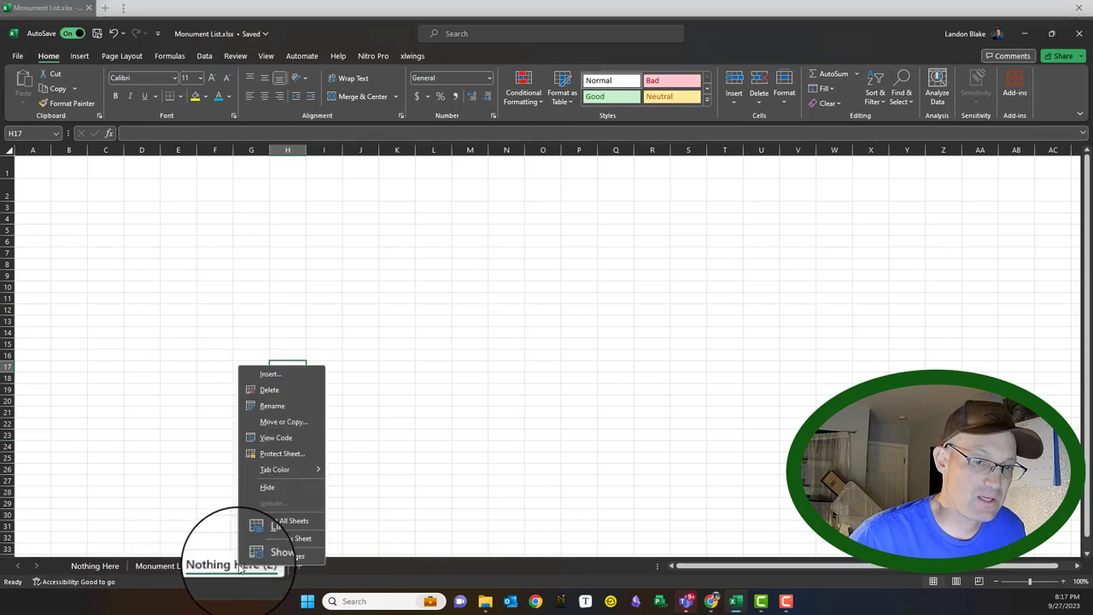
{"action": "left_click", "coordinate": [274, 405]}
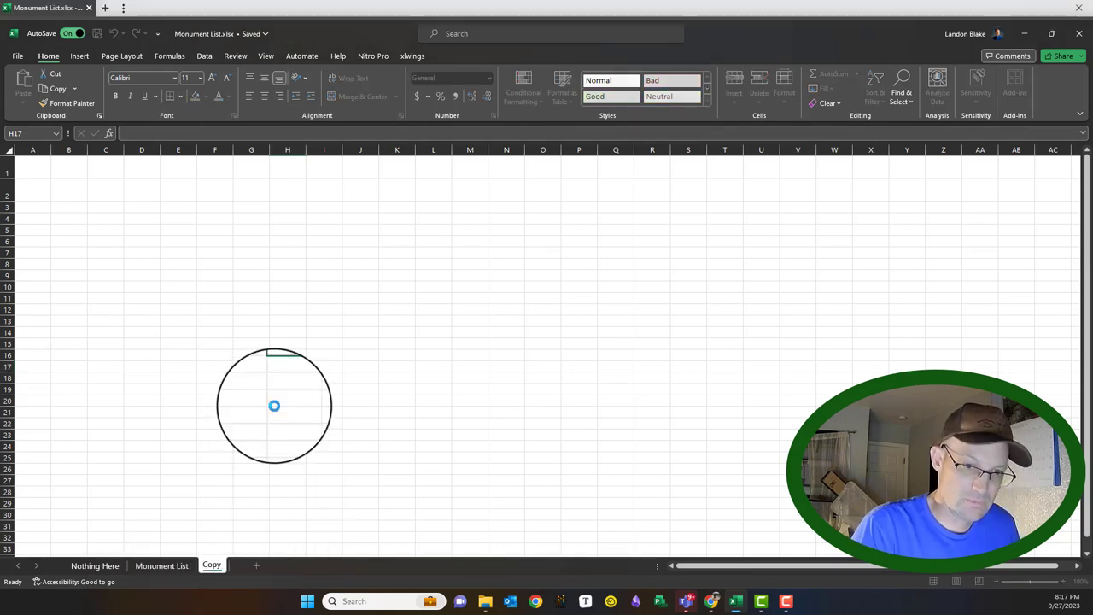
{"action": "key", "text": "Return"}
{"action": "left_click", "coordinate": [213, 565]}
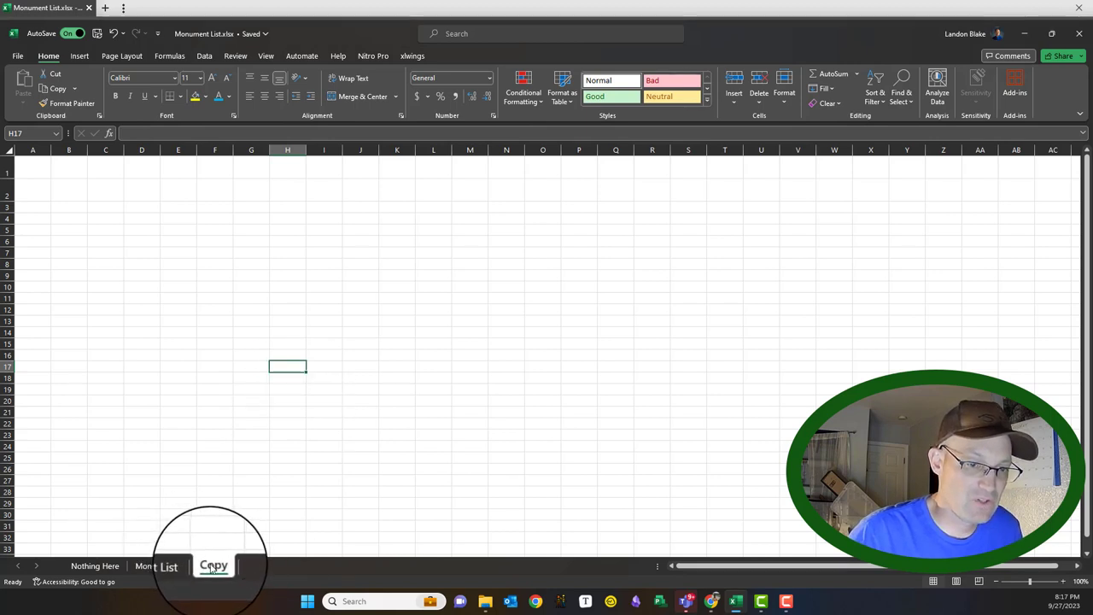
{"action": "mouse_move", "coordinate": [213, 566]}
{"action": "left_mouse_down"}
{"action": "mouse_move", "coordinate": [57, 569]}
{"action": "mouse_move", "coordinate": [141, 568]}
{"action": "mouse_move", "coordinate": [155, 581]}
{"action": "left_mouse_up"}
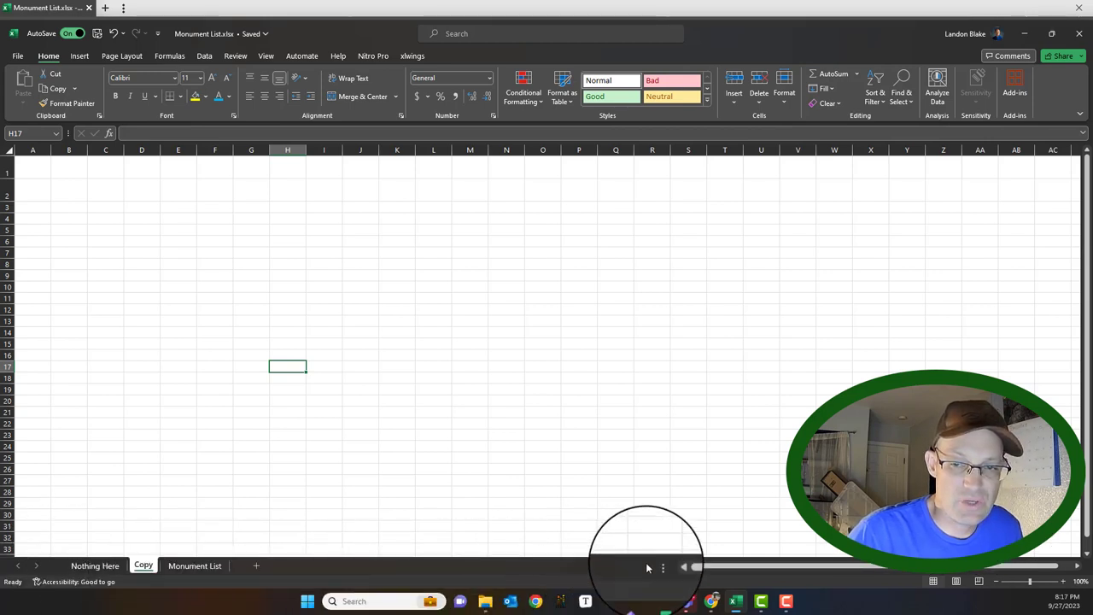
- Permanently delete the Copy sheet
{"action": "right_click", "coordinate": [148, 567]}
{"action": "left_click", "coordinate": [190, 393]}
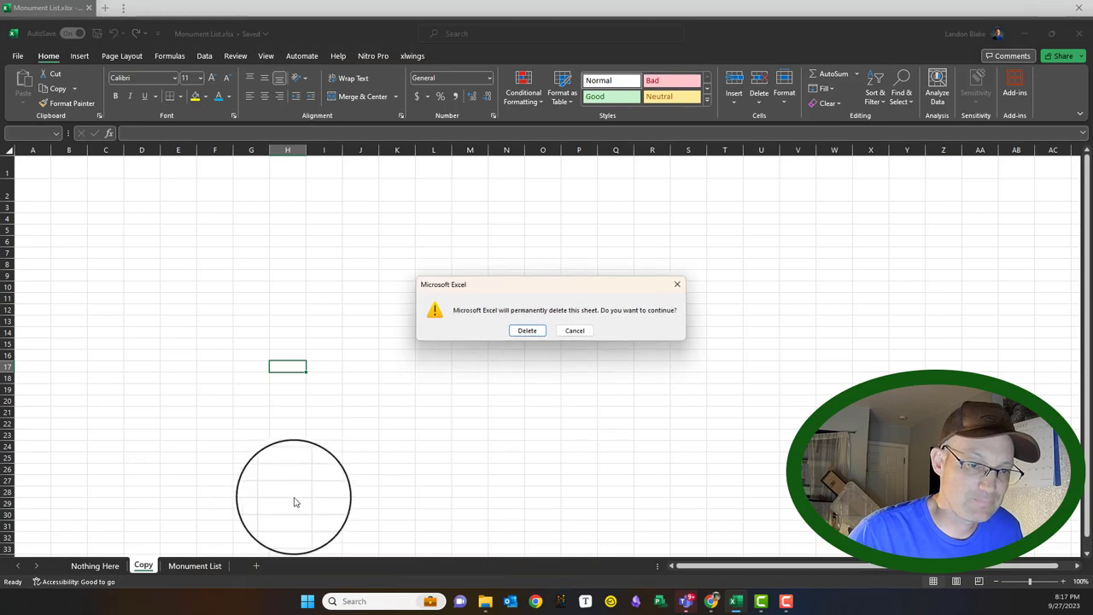
{"action": "left_click", "coordinate": [527, 327]}
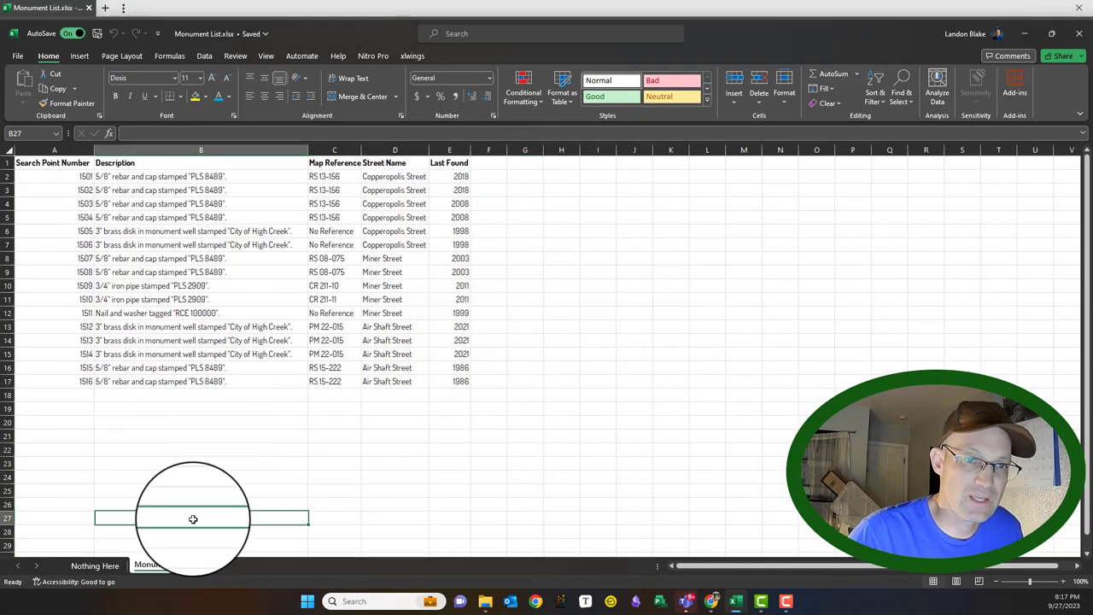
- Permanently delete the Nothing Here sheet and save the workbook
{"action": "right_click", "coordinate": [96, 567]}
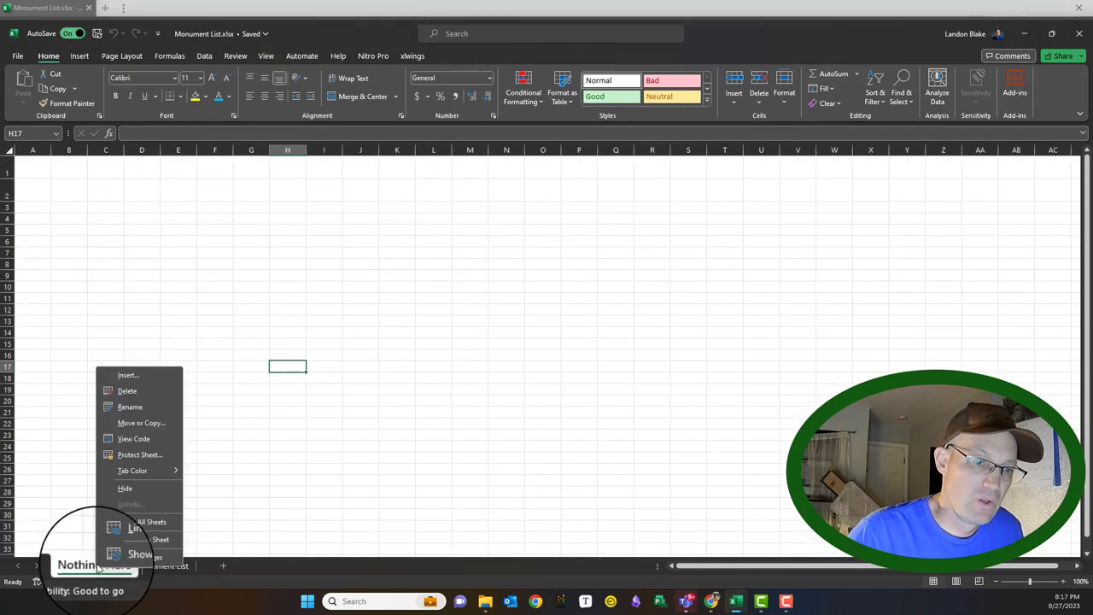
{"action": "left_click", "coordinate": [126, 393]}
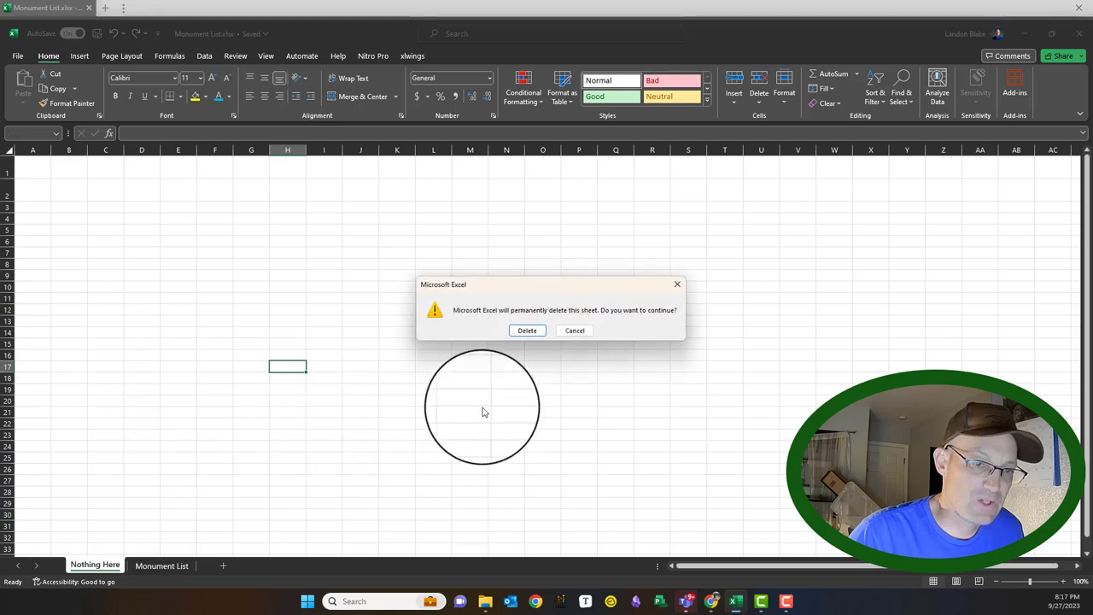
{"action": "left_click", "coordinate": [527, 328]}
{"action": "left_click", "coordinate": [296, 466]}
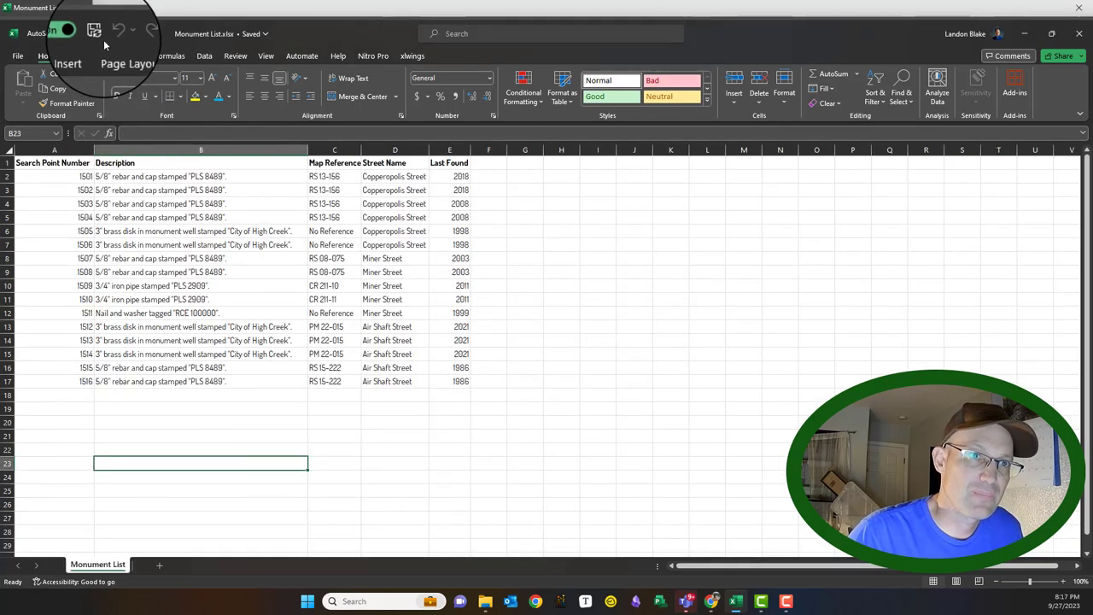
{"action": "left_click", "coordinate": [96, 33]}
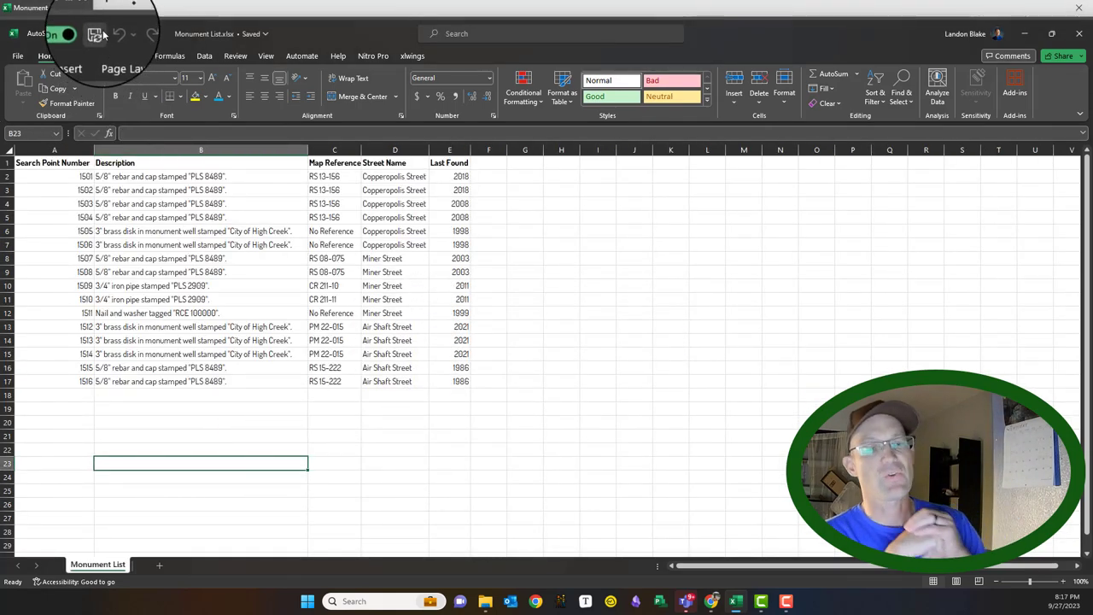